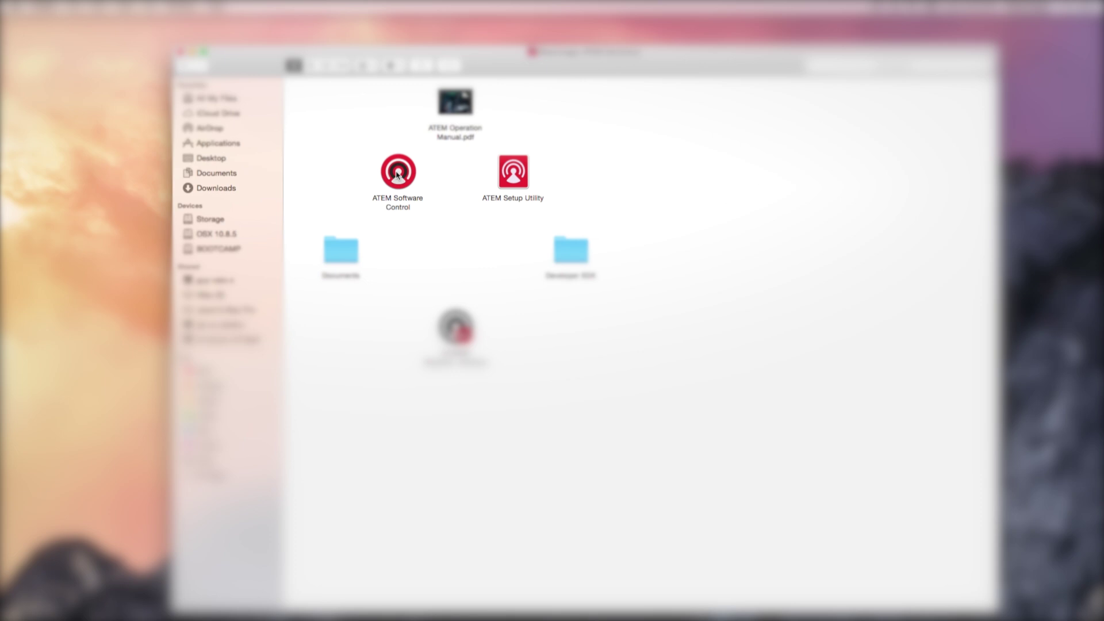
Launch ATEM Software Control from the Finder window.
double_click(397, 173)
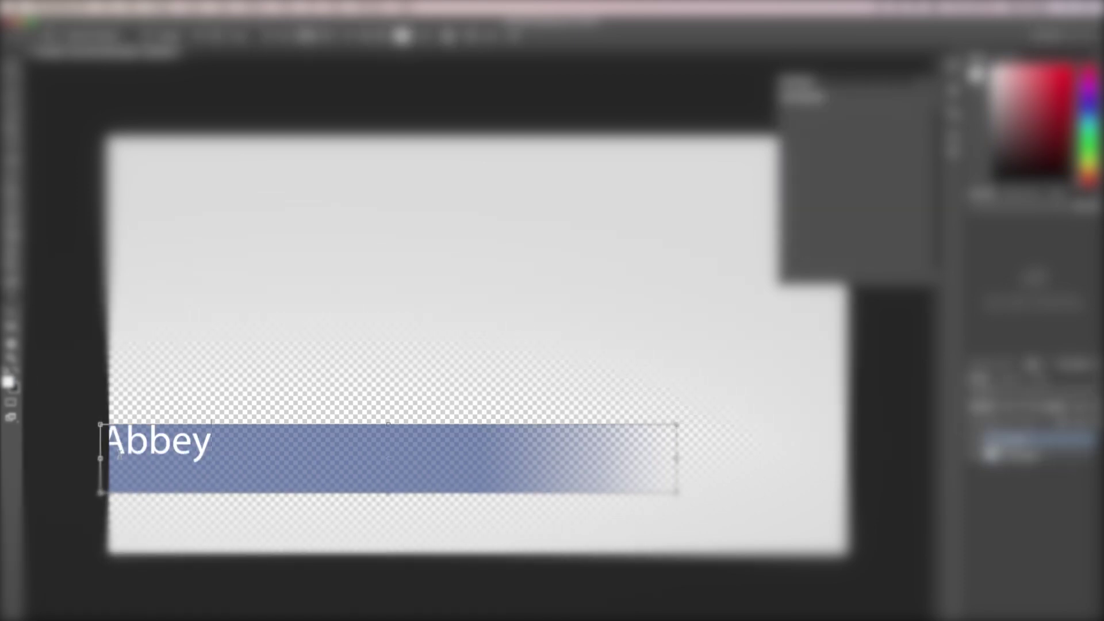
Drag the blue bar's bottom edge down slightly and commit the Free Transform.
left_click_drag(389, 493, 397, 503)
key("Return")
left_click(110, 7)
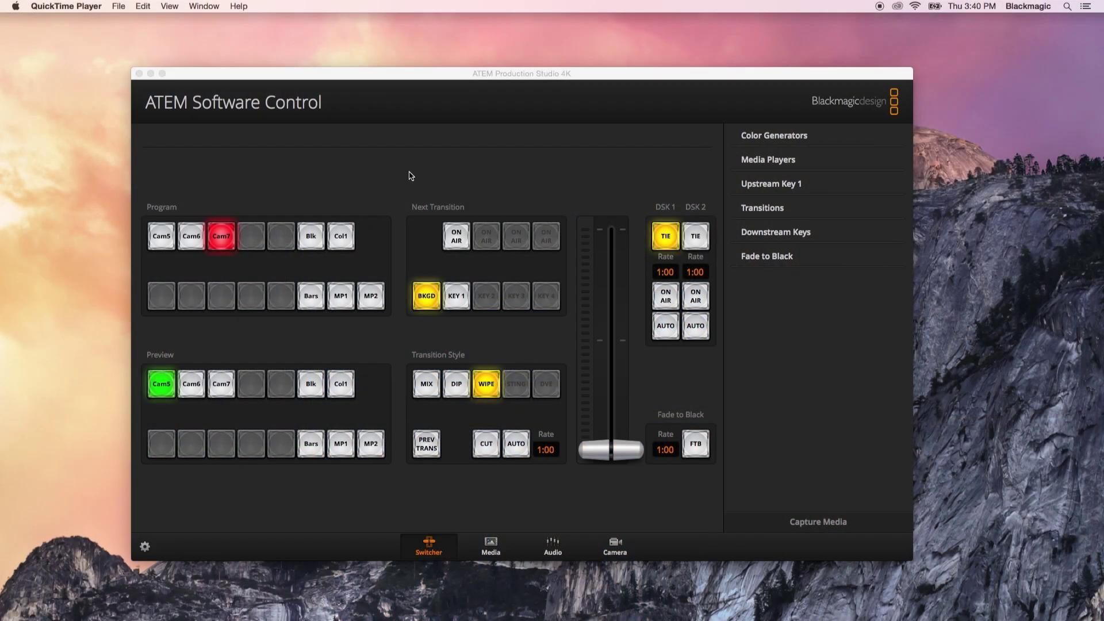
left_click(491, 546)
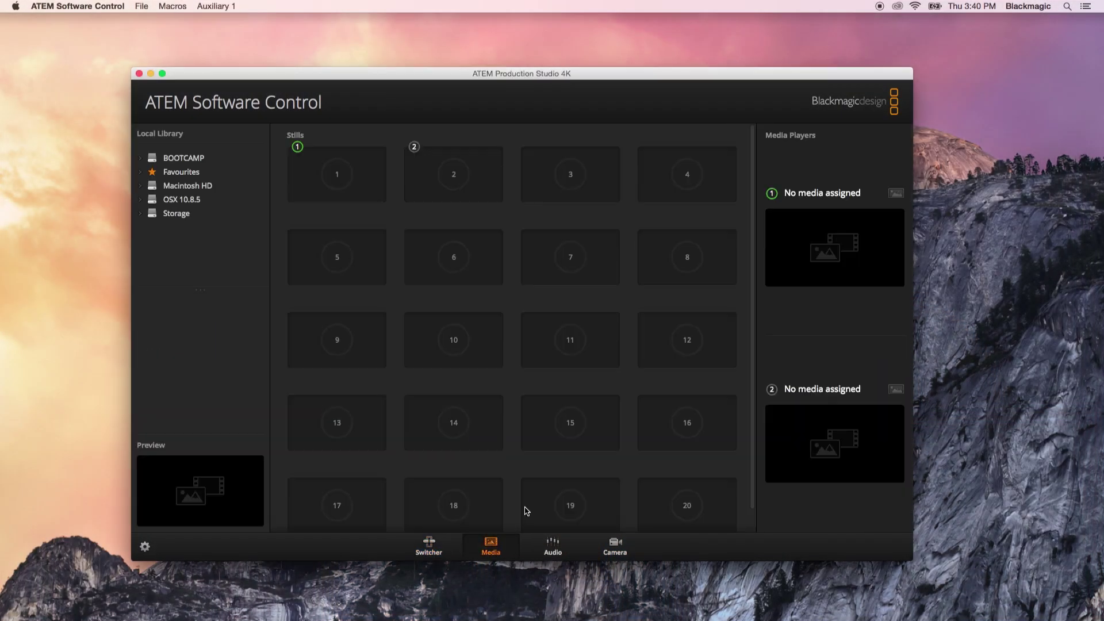
left_click(434, 550)
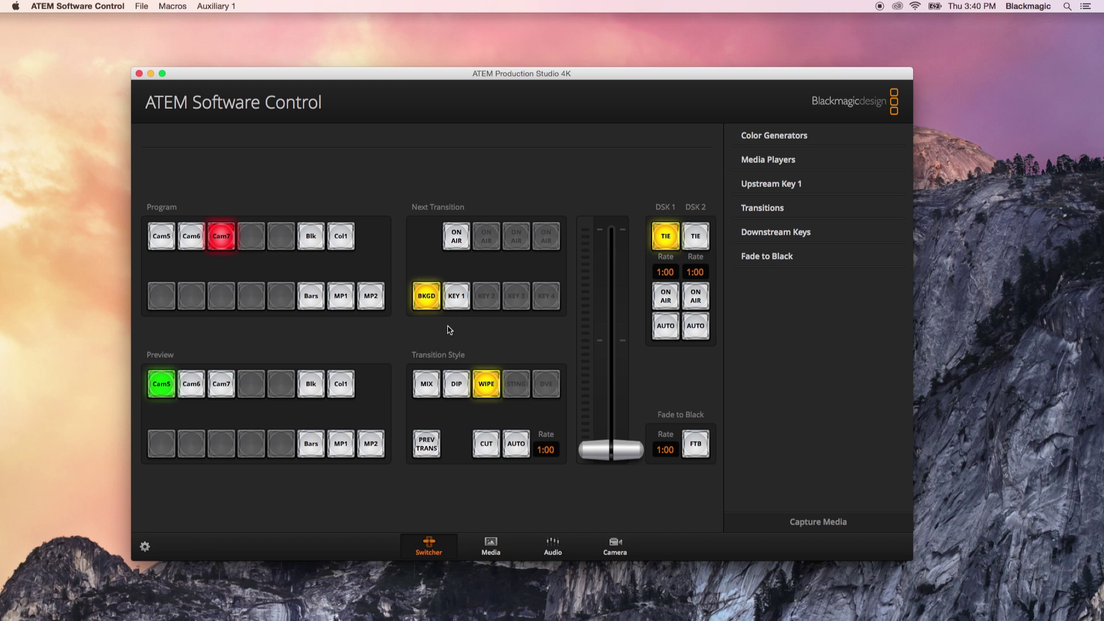
Switch to Photoshop and start a new document, moving its settings dialog aside.
key("super+Tab")
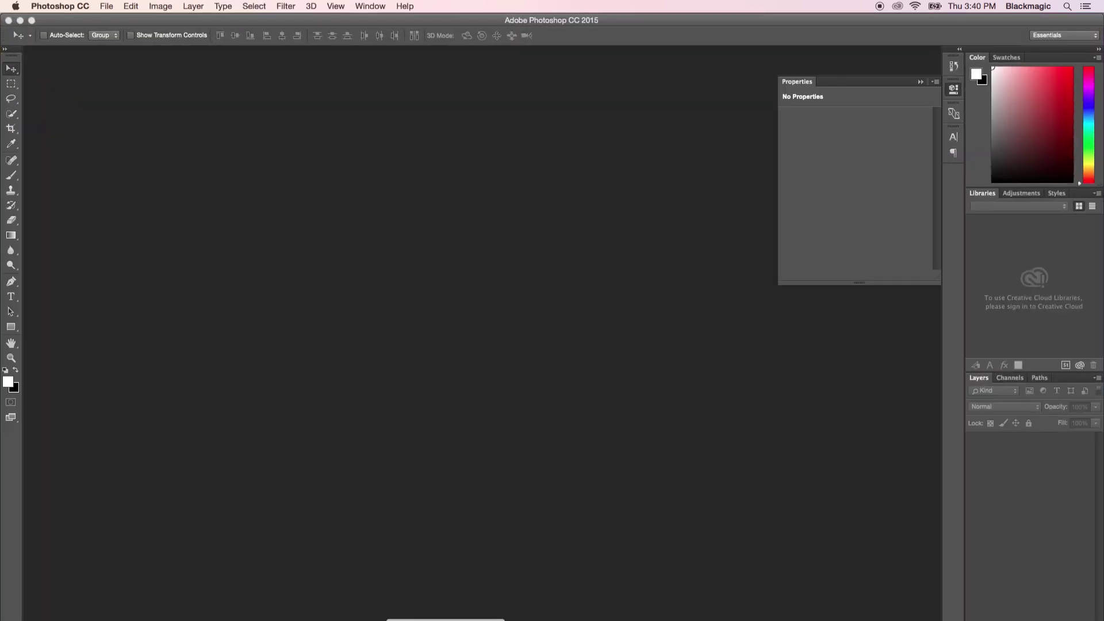
key("super+n")
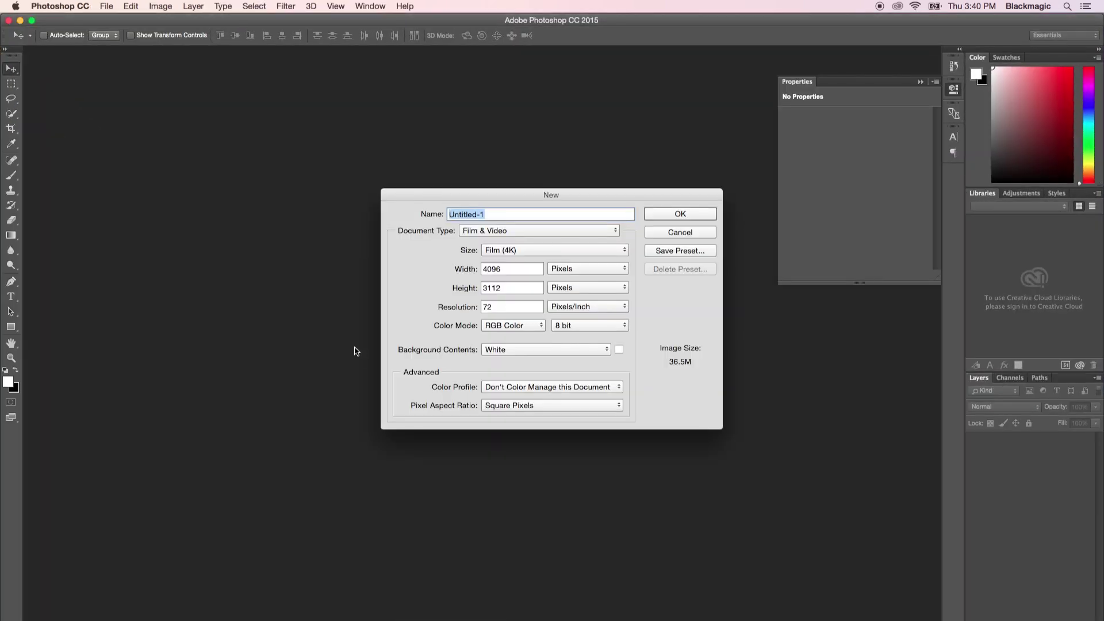
left_click_drag(545, 195, 445, 180)
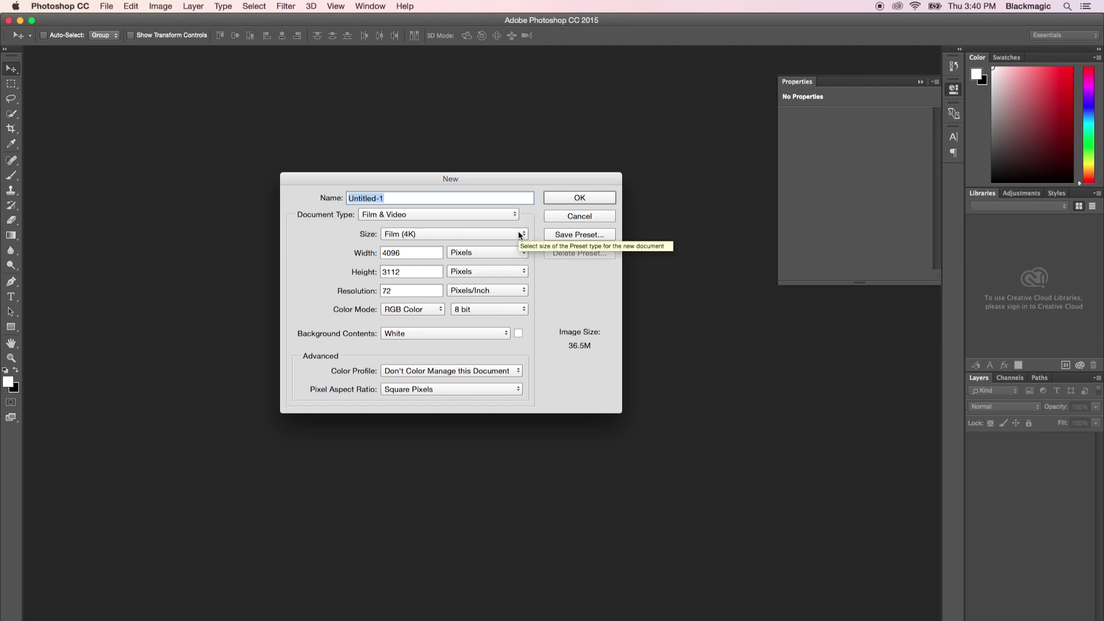
Keep Film & Video as the document type and Film (4K) as the size.
left_click(512, 216)
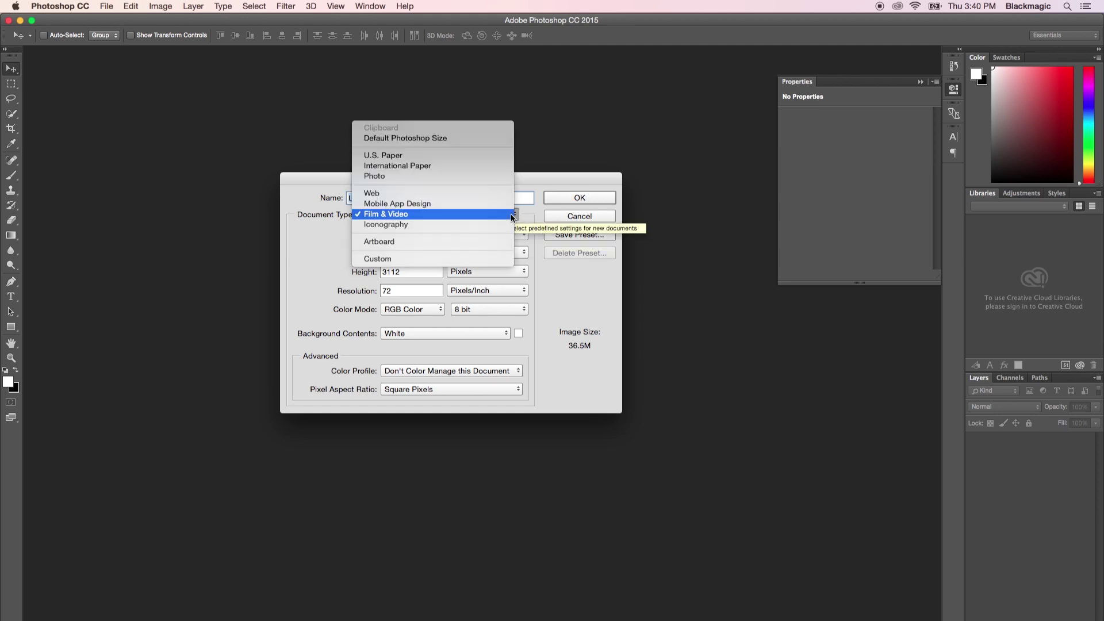
left_click(512, 216)
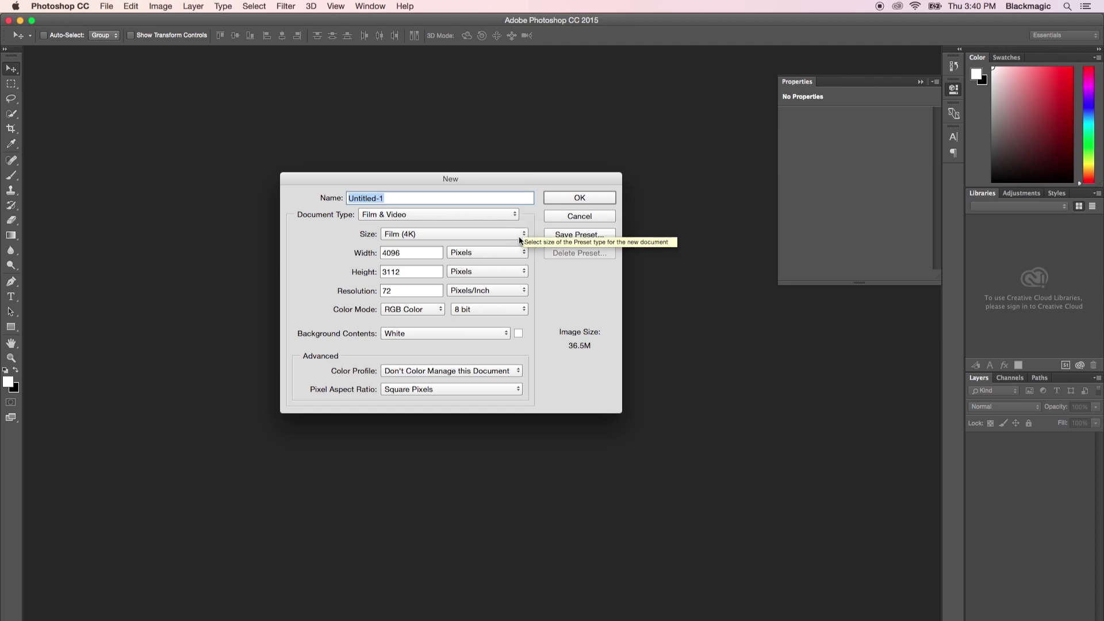
left_click(520, 238)
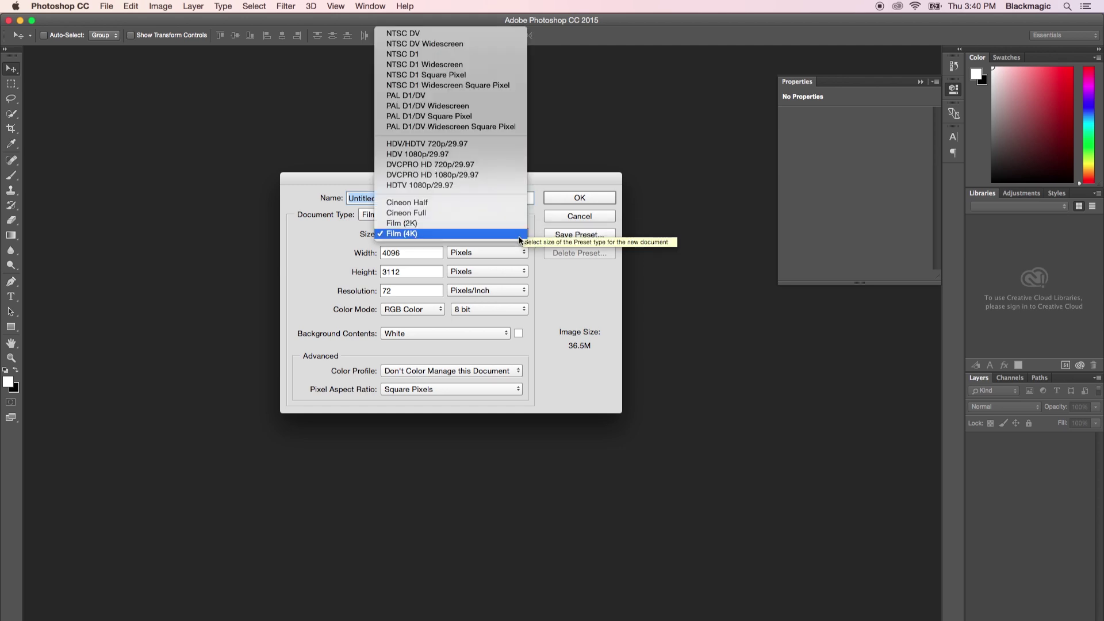
left_click(519, 236)
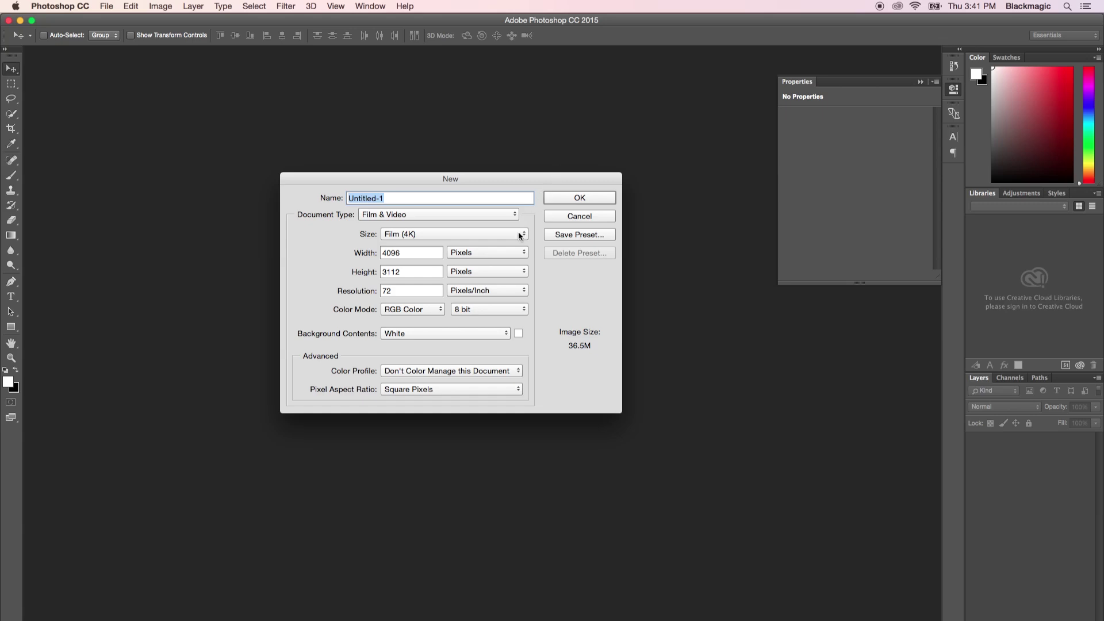
Set the new document to 3840 × 2160 pixels with a transparent background.
left_click_drag(415, 253, 368, 255)
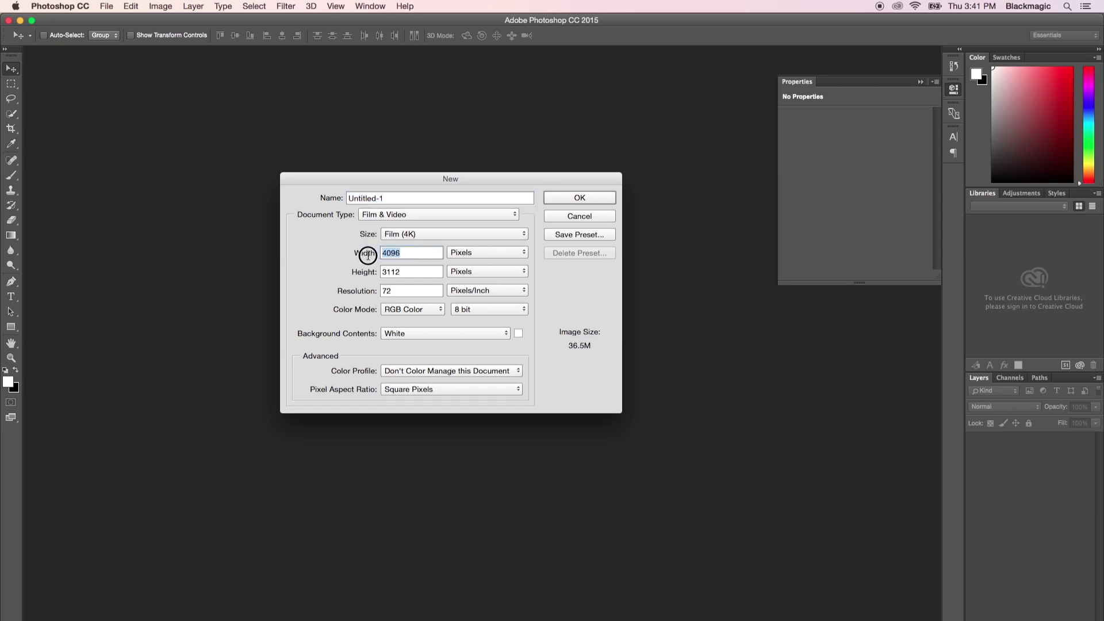
type("38")
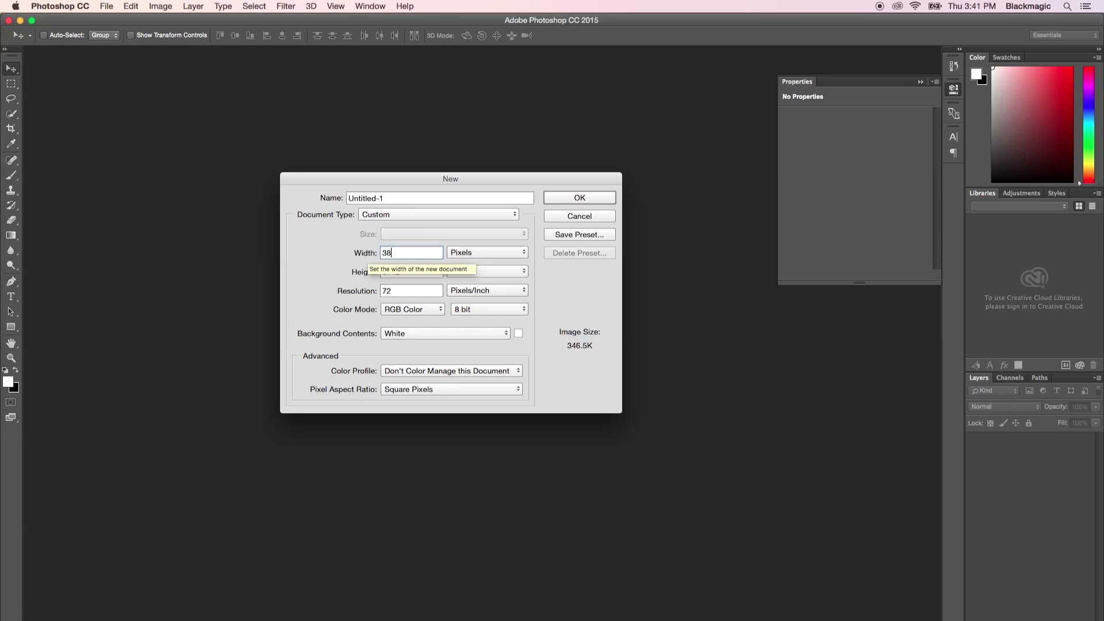
type("40")
key("Tab")
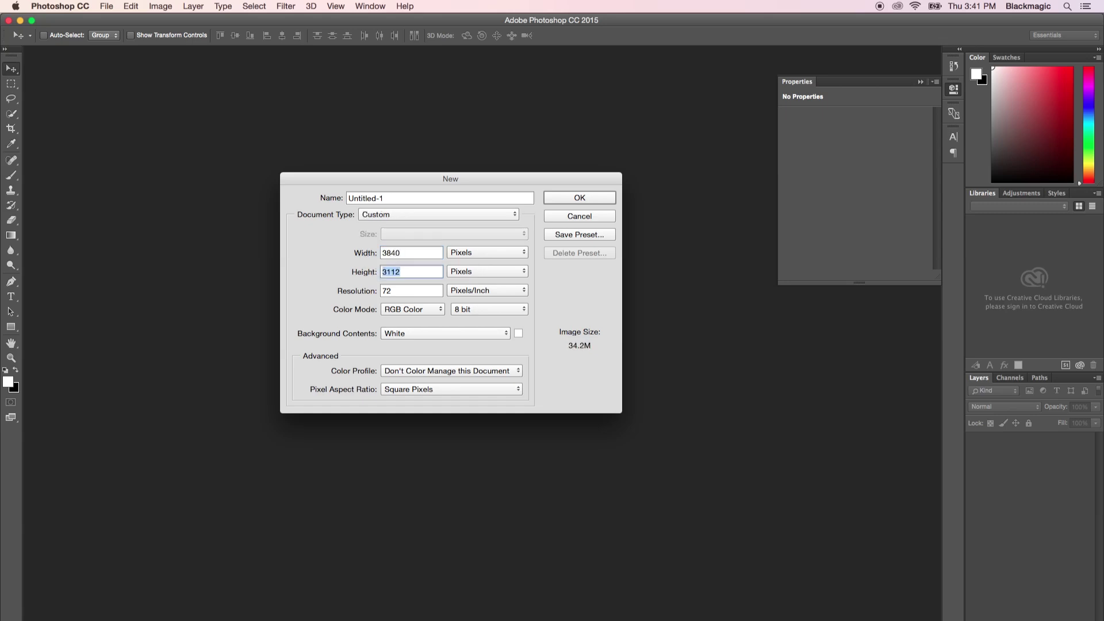
type("2160")
left_click(479, 334)
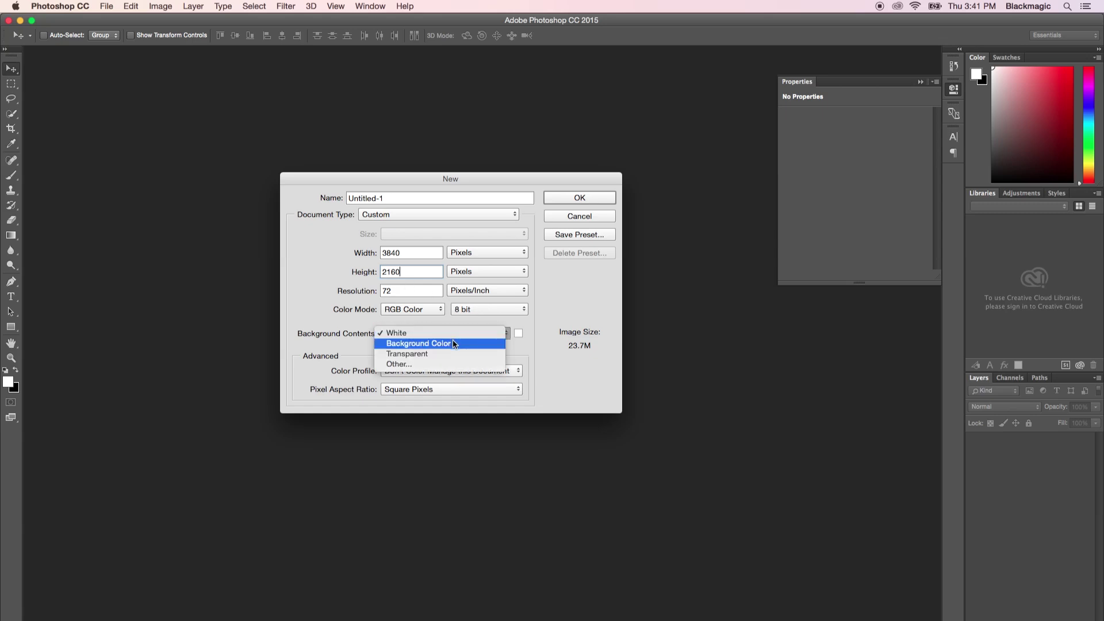
left_click(450, 354)
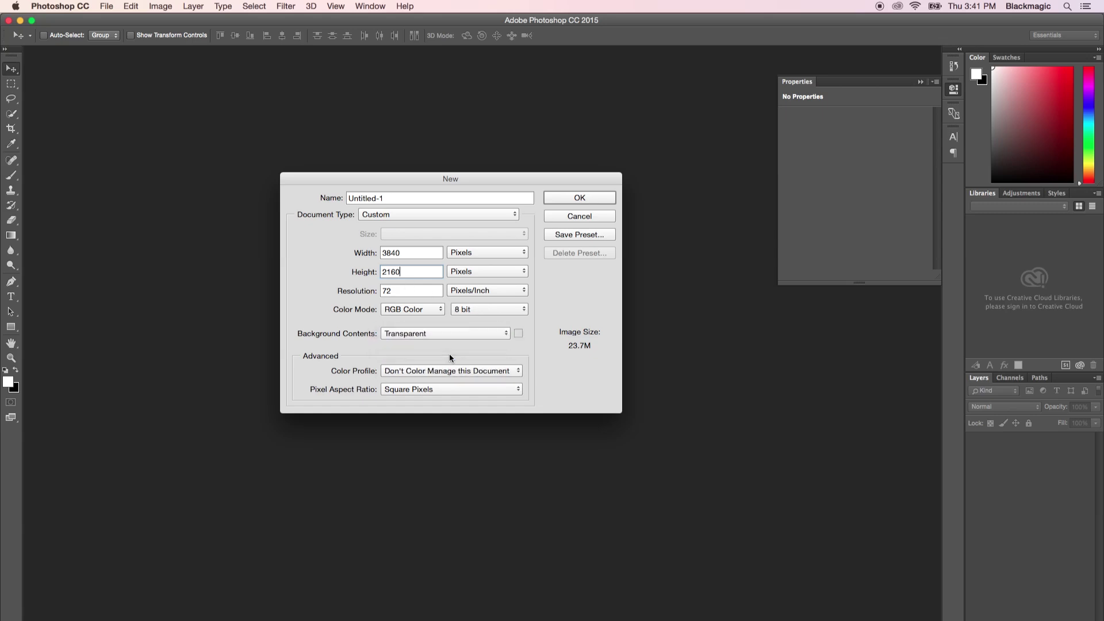
Save these settings as the preset '4K 2160p' and create the document.
left_click(575, 234)
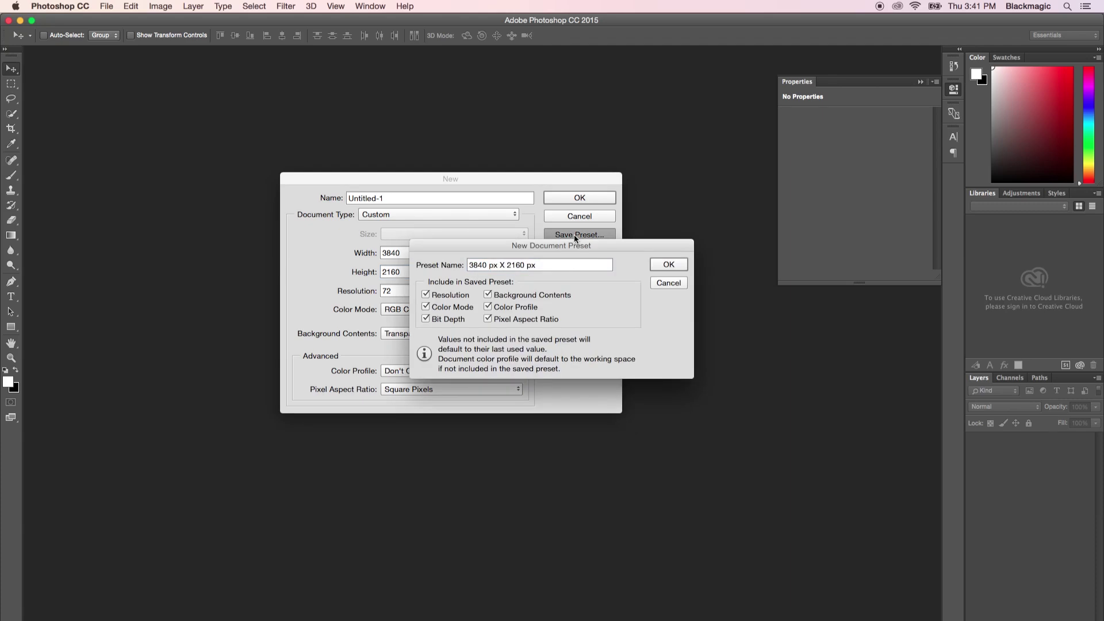
left_click_drag(543, 264, 448, 261)
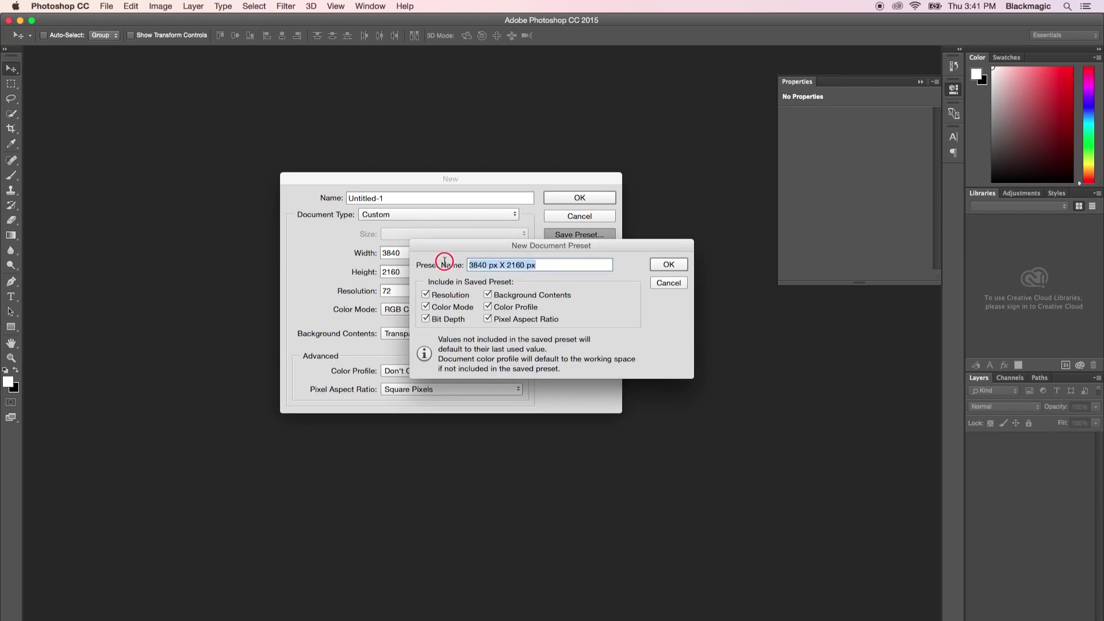
type("4K 2160p")
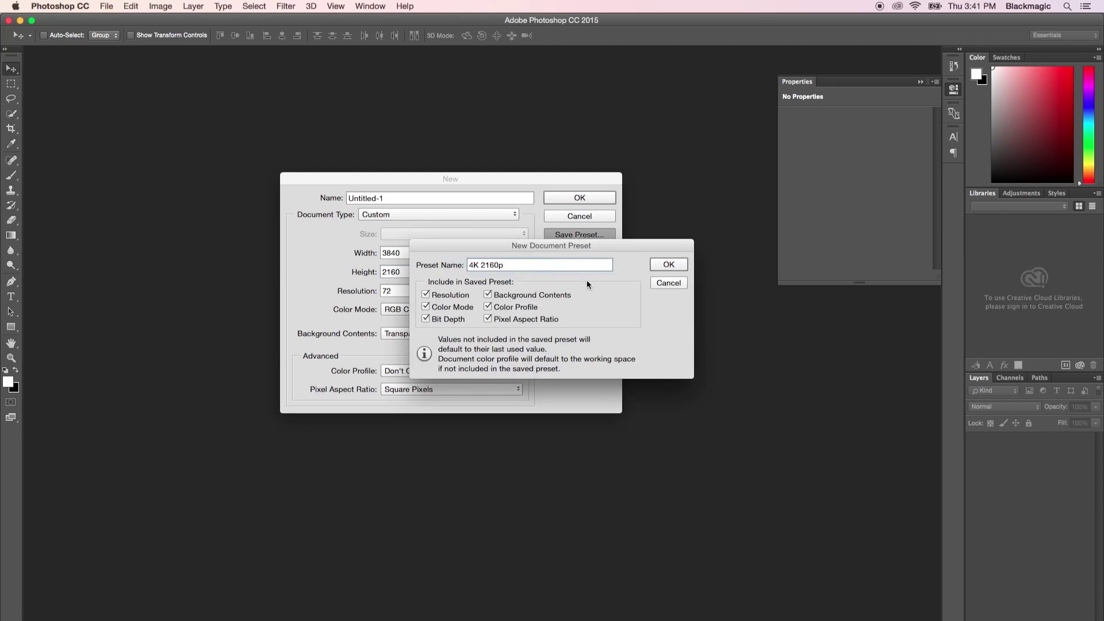
left_click(658, 263)
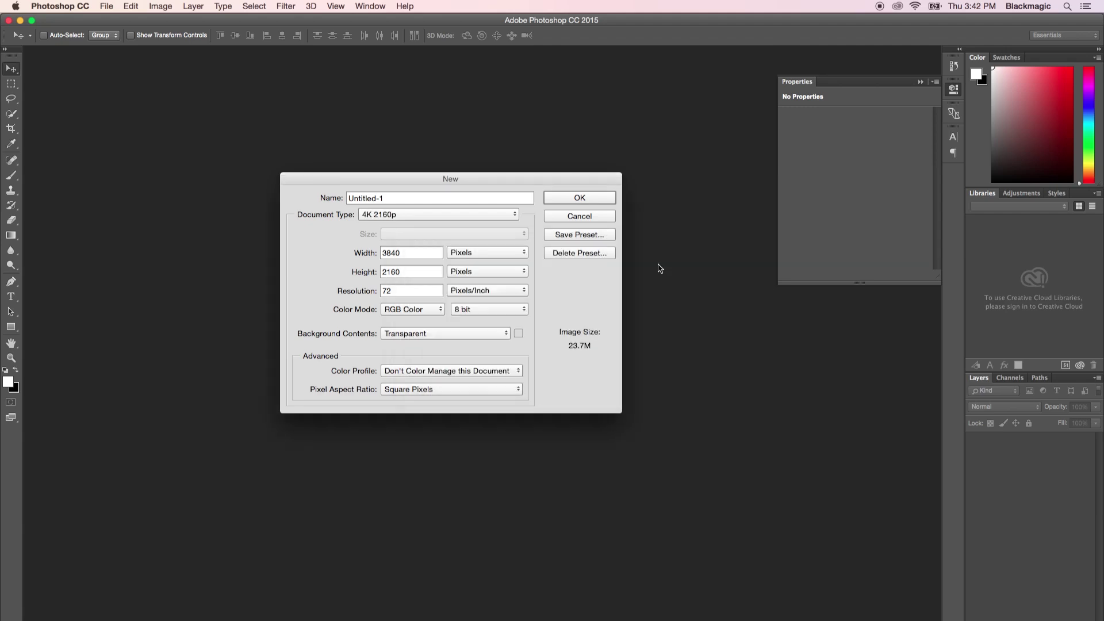
left_click(571, 198)
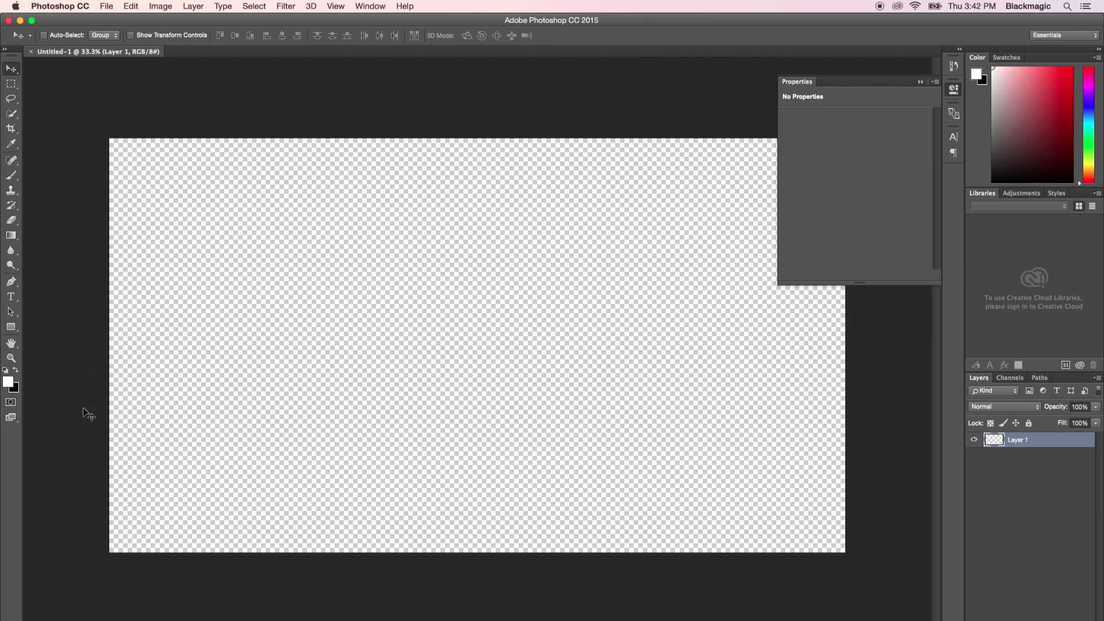
left_click(12, 327)
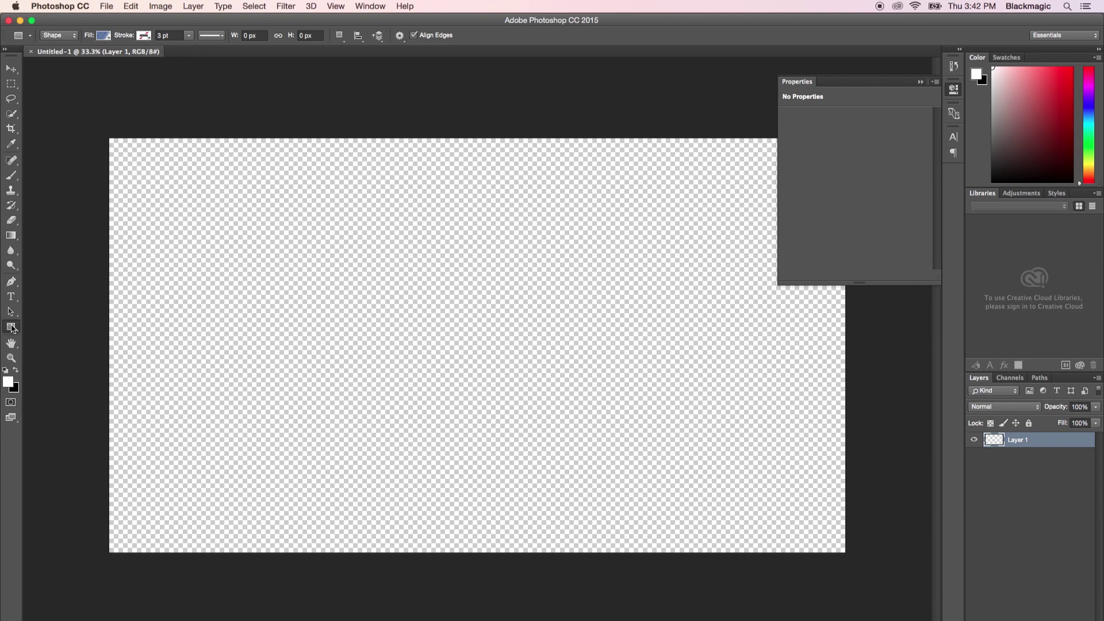
Set the shape fill to a Foreground to Transparent gradient.
left_click(103, 36)
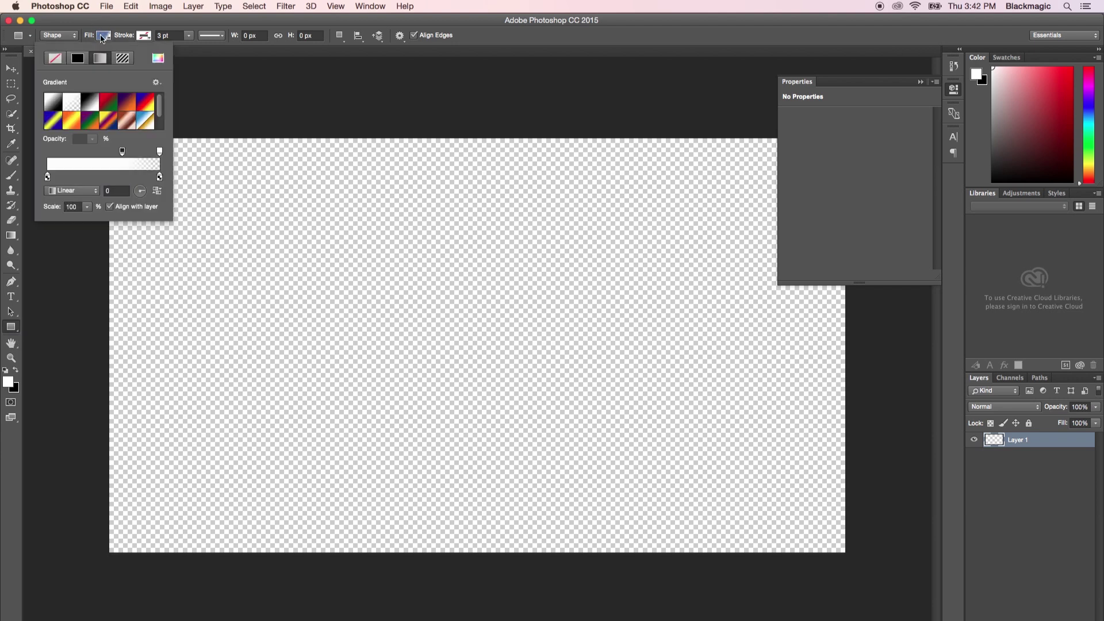
left_click(79, 58)
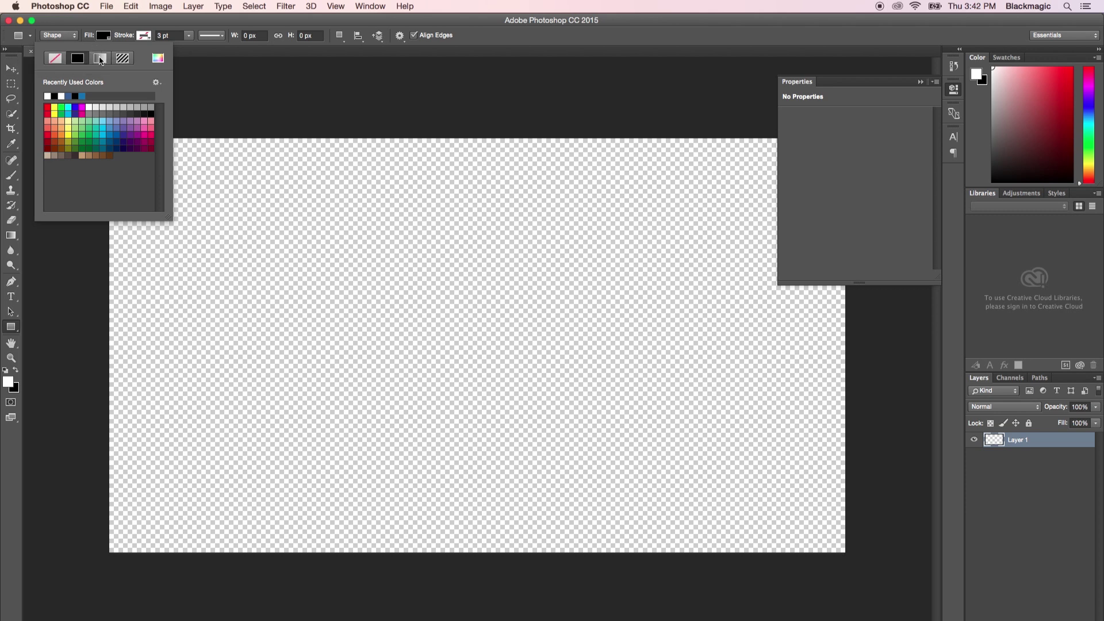
left_click(100, 59)
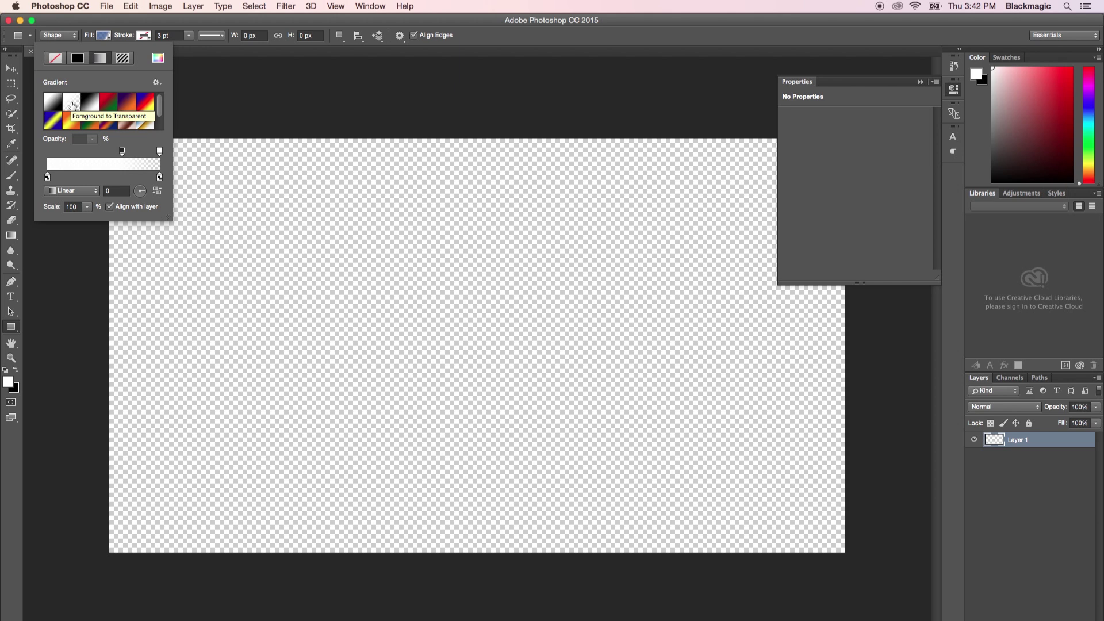
left_click(72, 105)
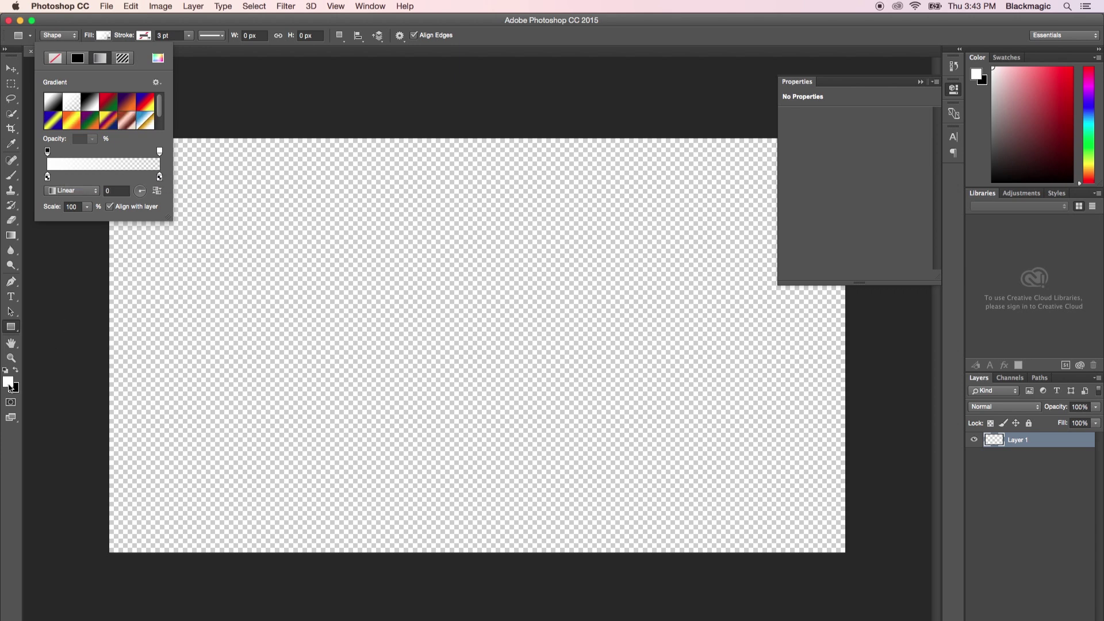
Change the foreground colour to a medium blue and select the Rectangle tool.
left_click(8, 382)
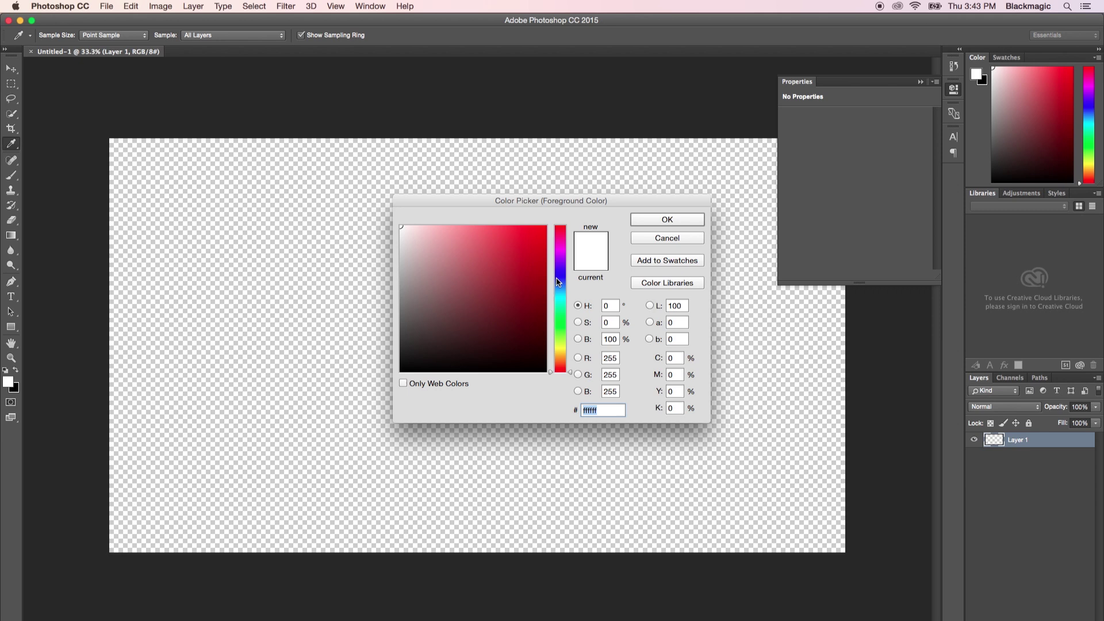
left_click(559, 284)
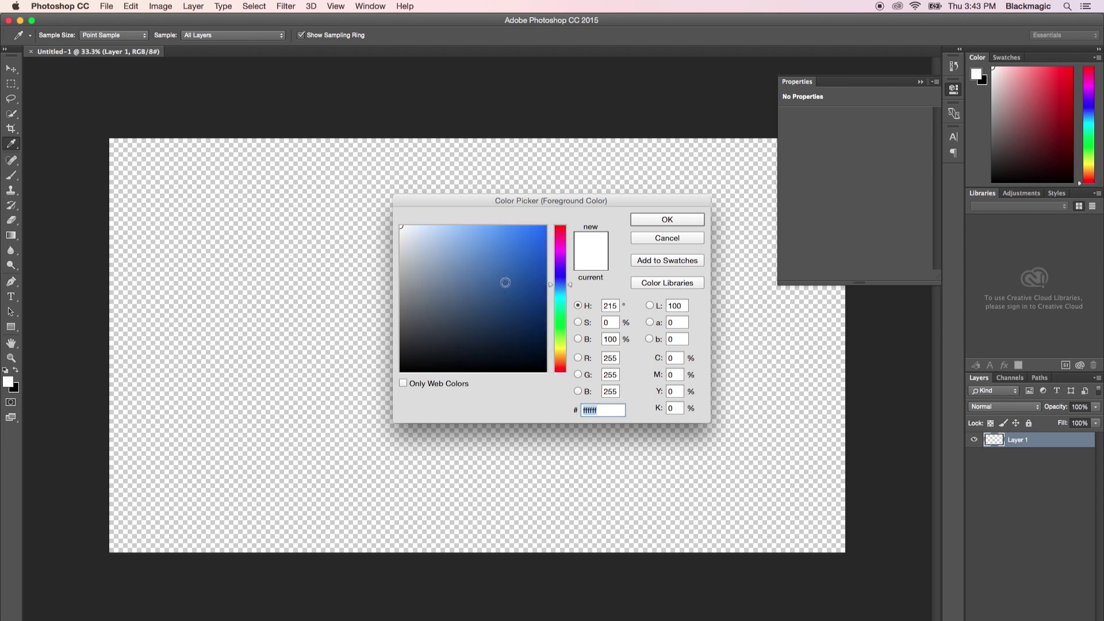
left_click(504, 283)
left_click(668, 219)
key("u")
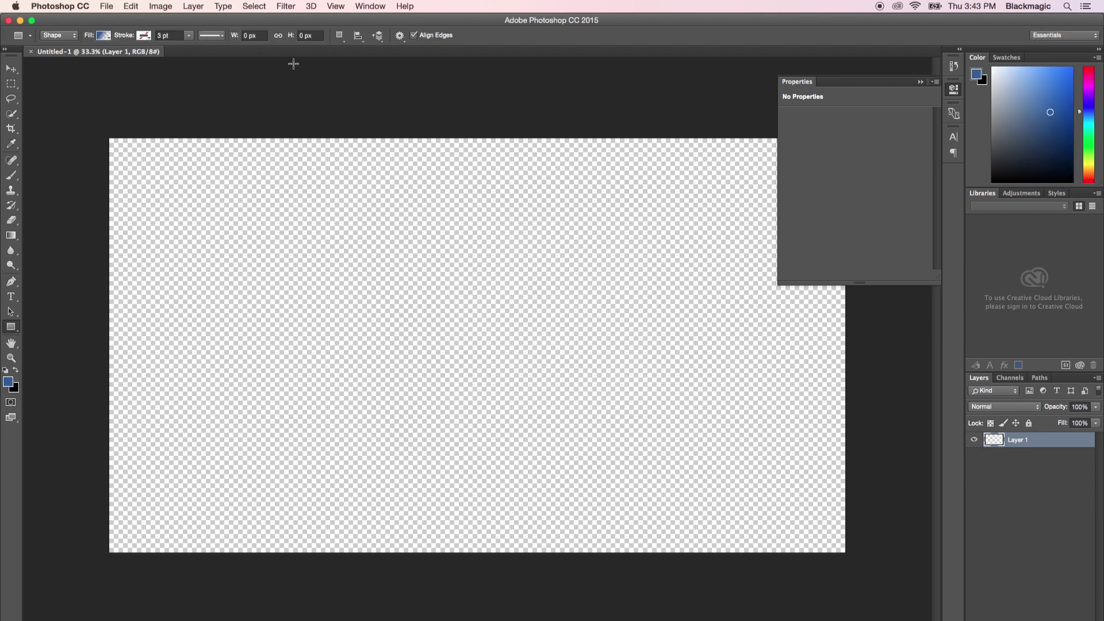
left_click(106, 37)
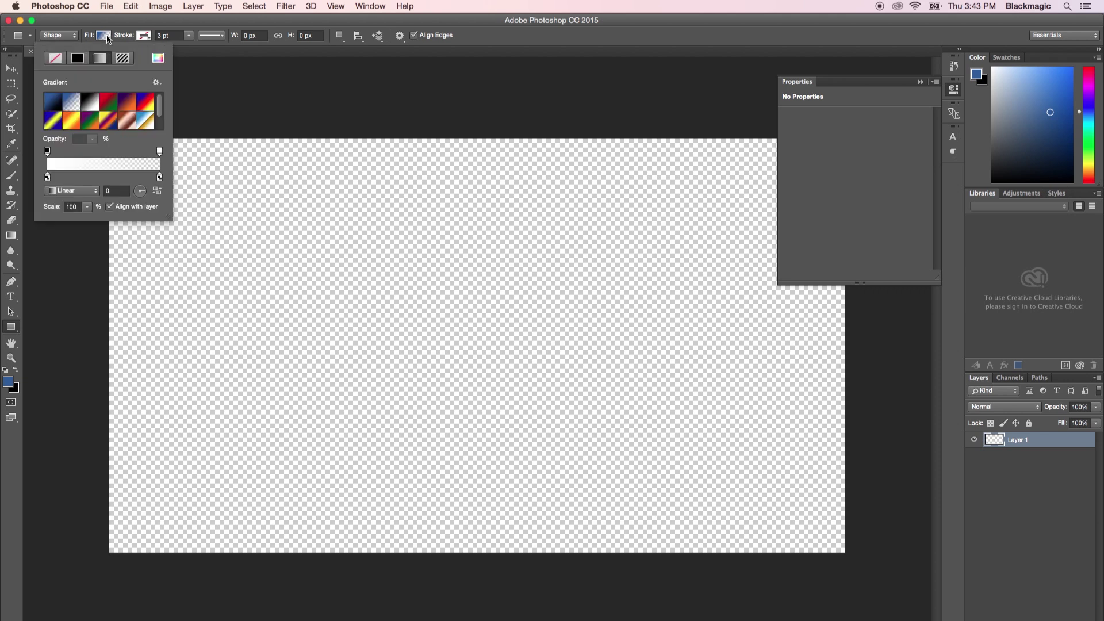
Extend the gradient's solid blue to a 66% stop and nudge the fade midpoint right.
left_click(73, 169)
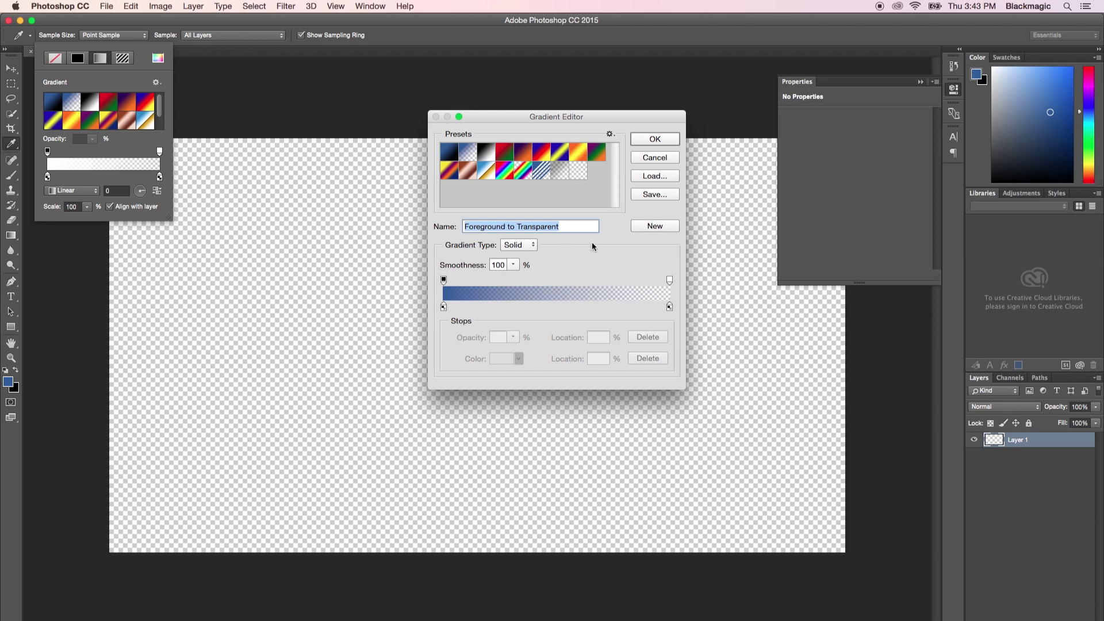
left_click_drag(444, 280, 594, 284)
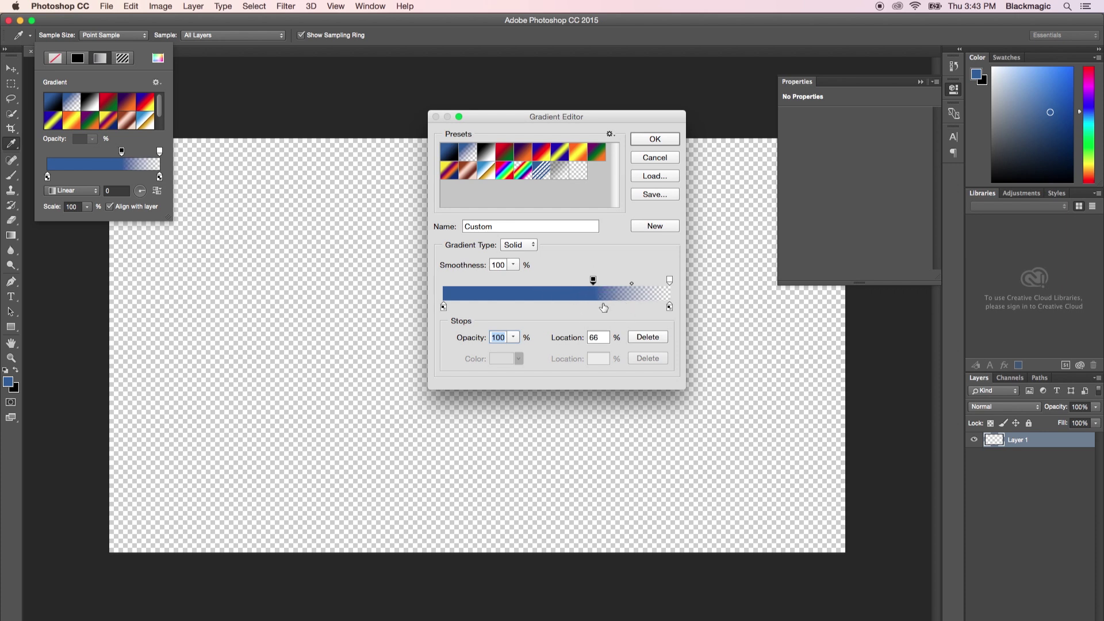
left_click(634, 284)
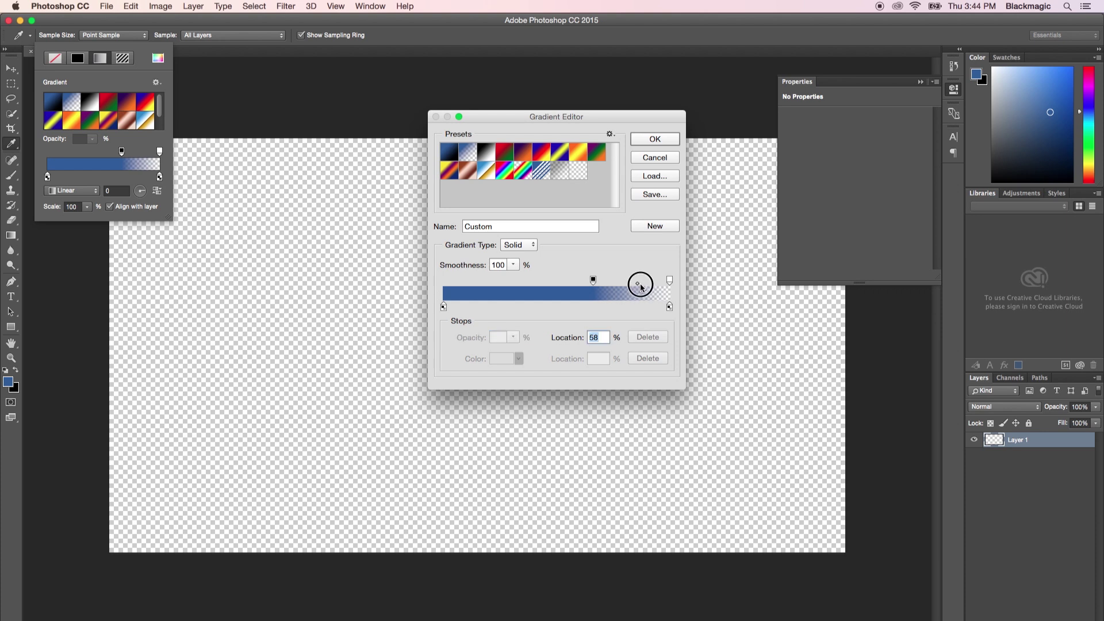
left_click_drag(642, 286, 642, 287)
left_click(443, 307)
Set the 66% stop's opacity to 80% and save the gradient as 'Lwr 3rd'.
left_click(593, 281)
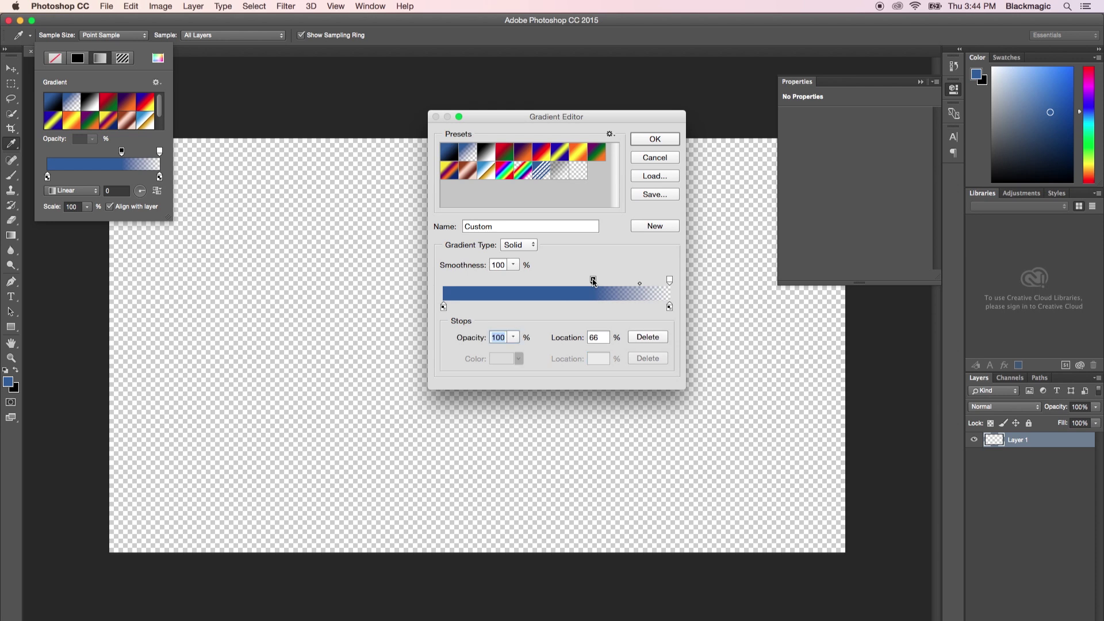
type("80")
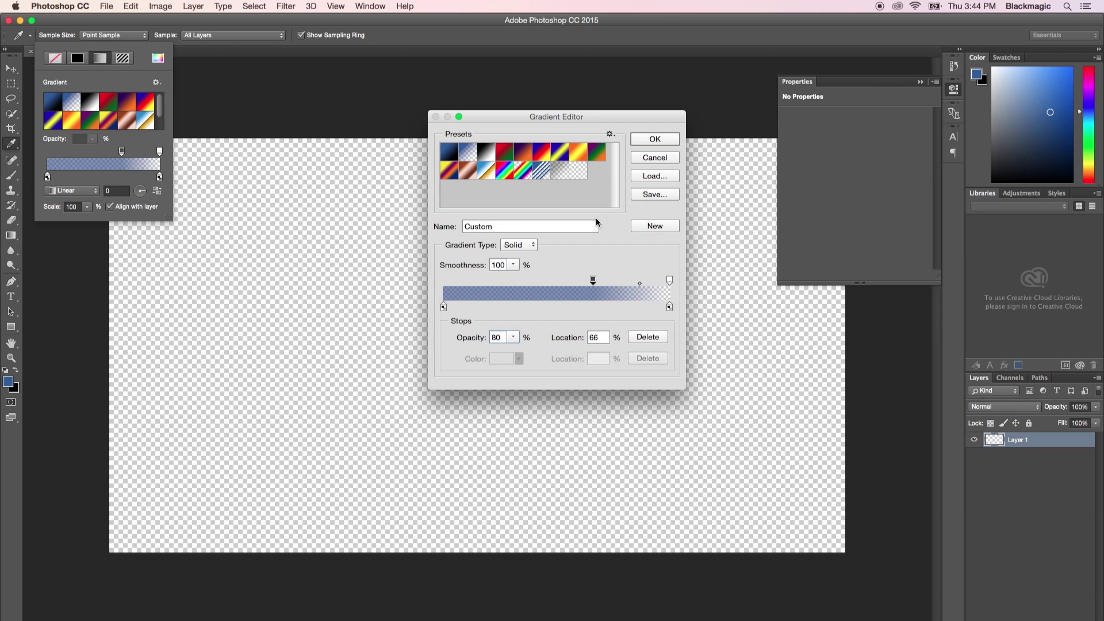
double_click(490, 226)
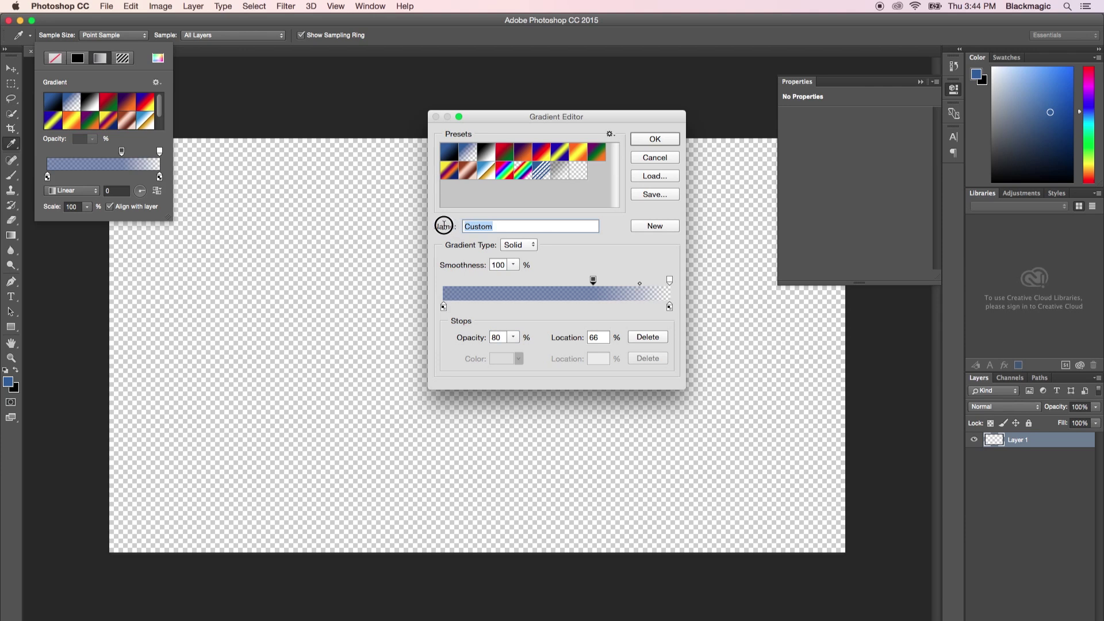
type("Lwr 3rd")
left_click(656, 141)
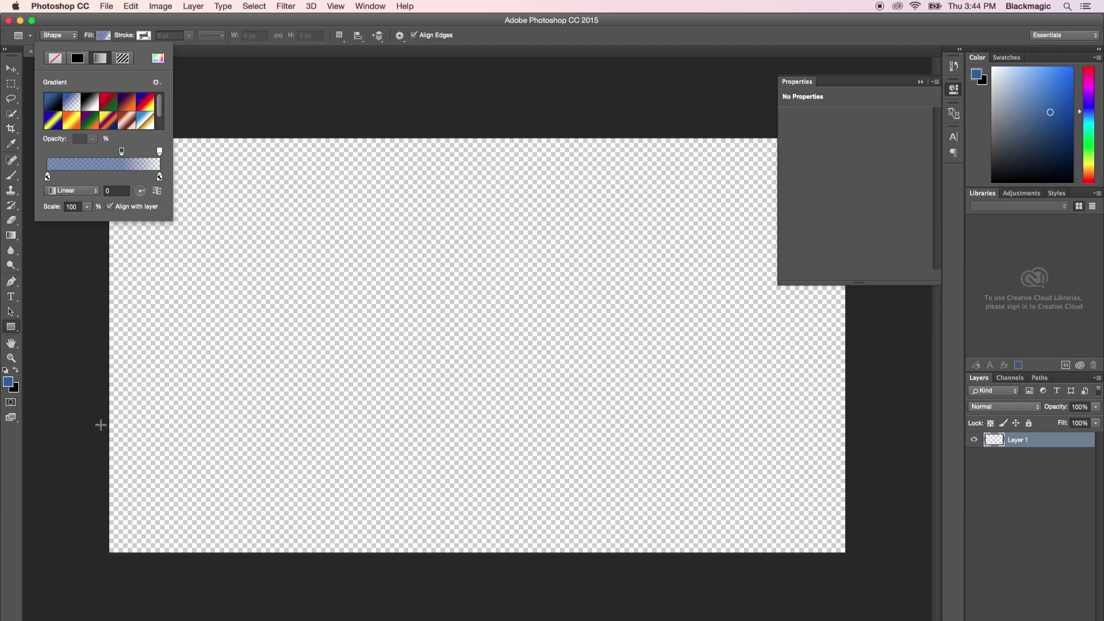
Draw a 3004 × 356 px rectangle bar across the lower left of the canvas.
left_click(101, 426)
left_click_drag(101, 426, 677, 493)
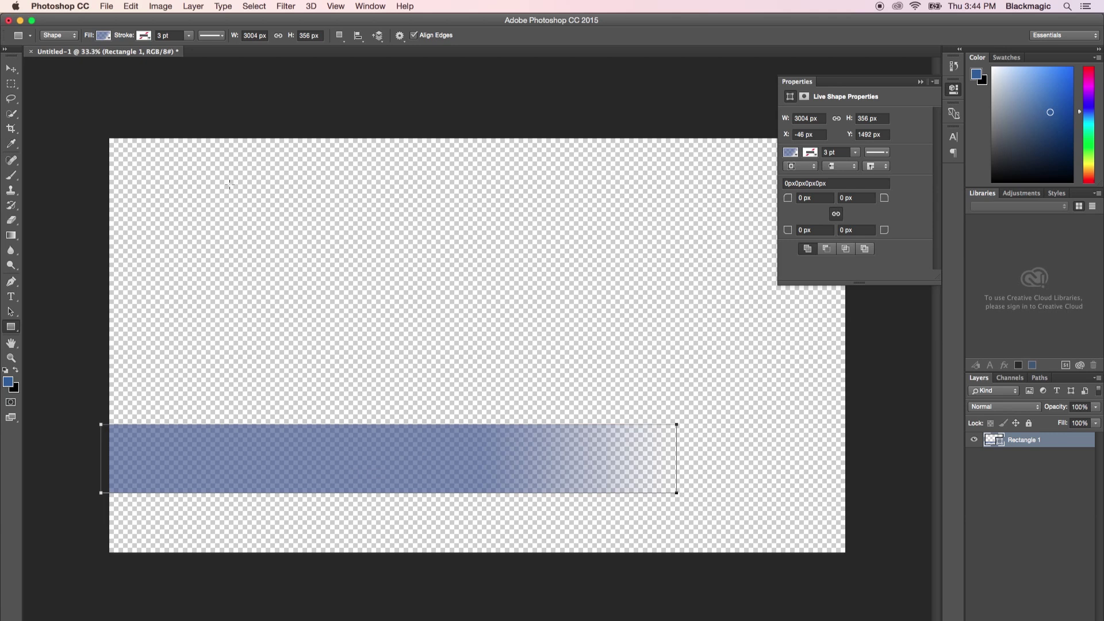
left_click(104, 37)
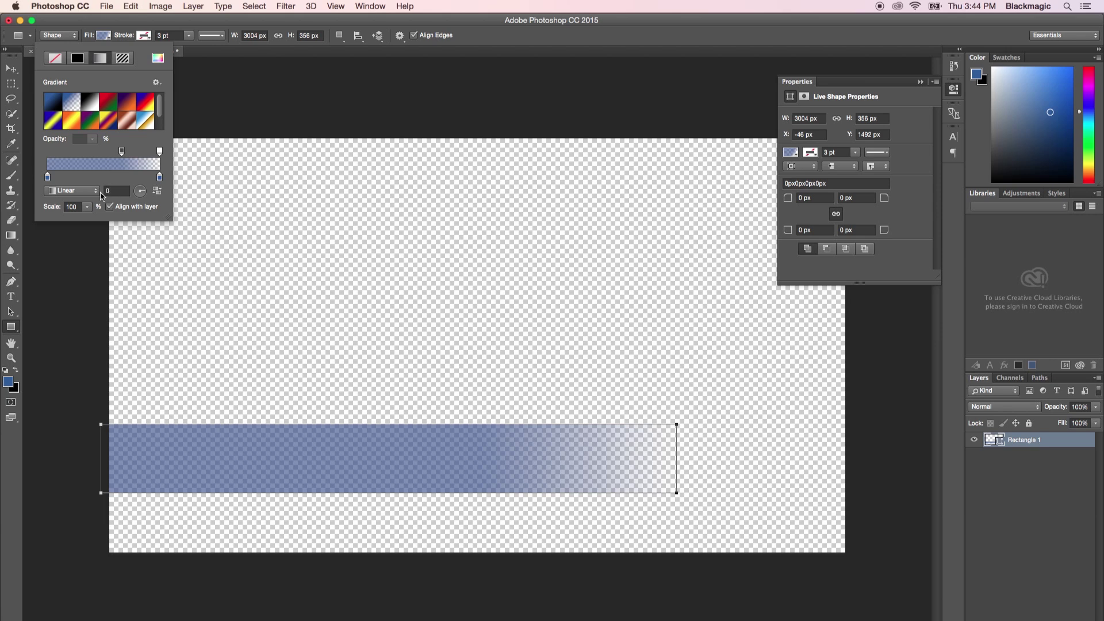
Set the bar's gradient angle to 90°, then back to 0° for a horizontal fade.
left_click(113, 191)
left_click(101, 190)
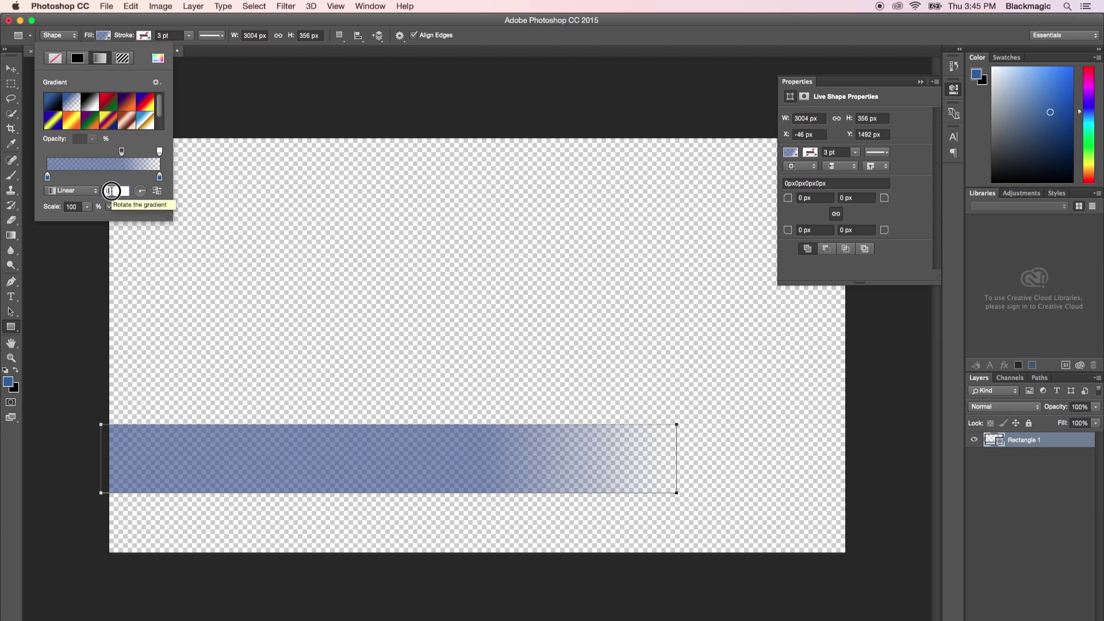
type("90")
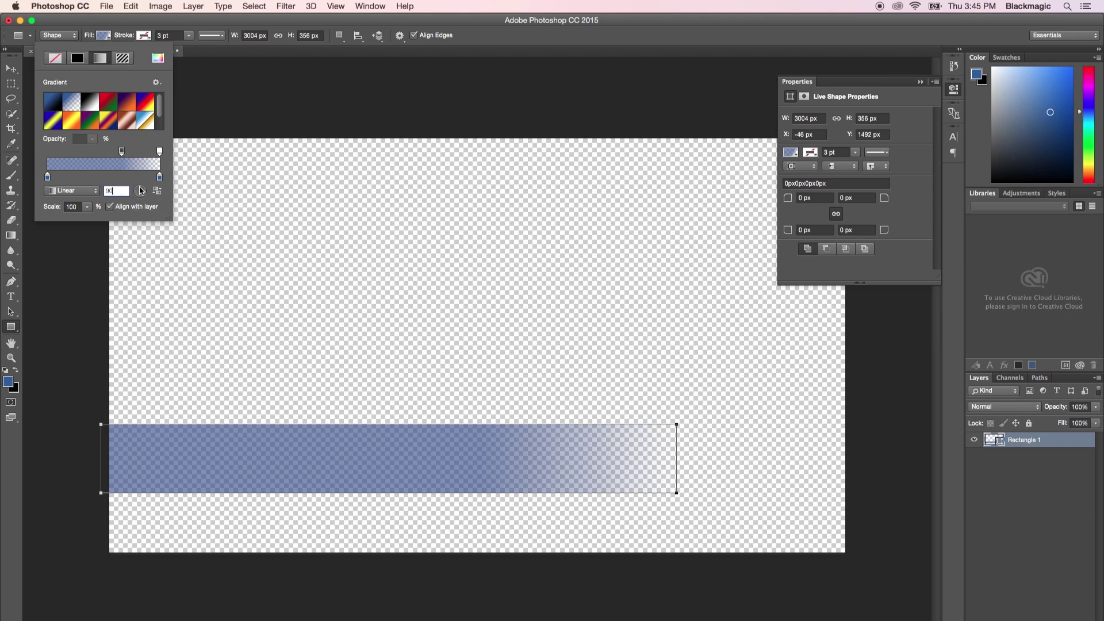
key("Return")
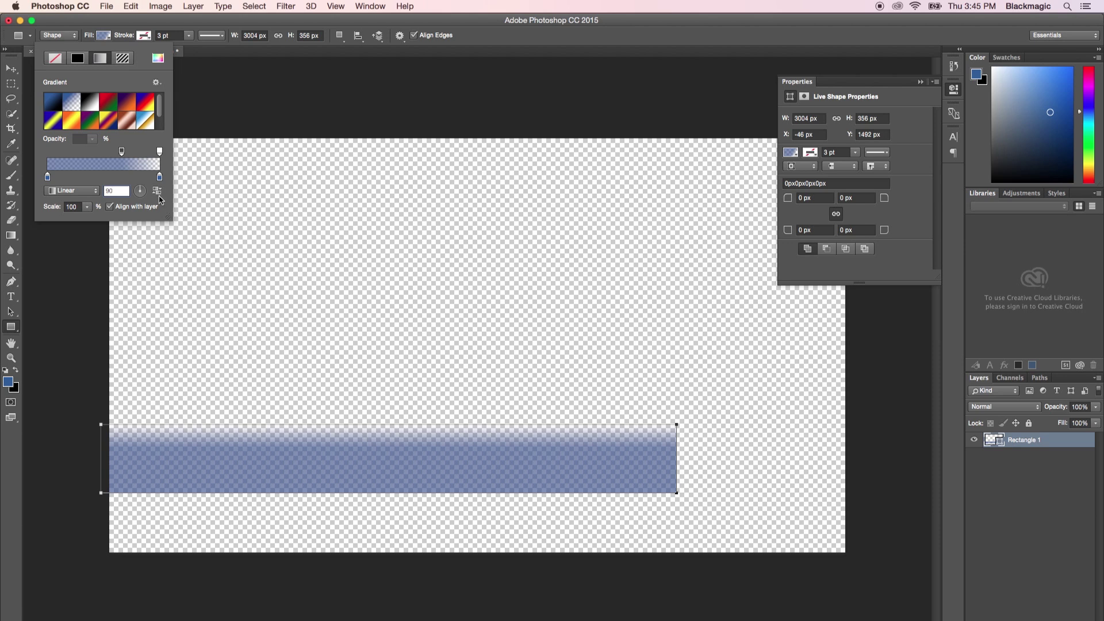
left_click(97, 190)
type("0")
key("Return")
key("v")
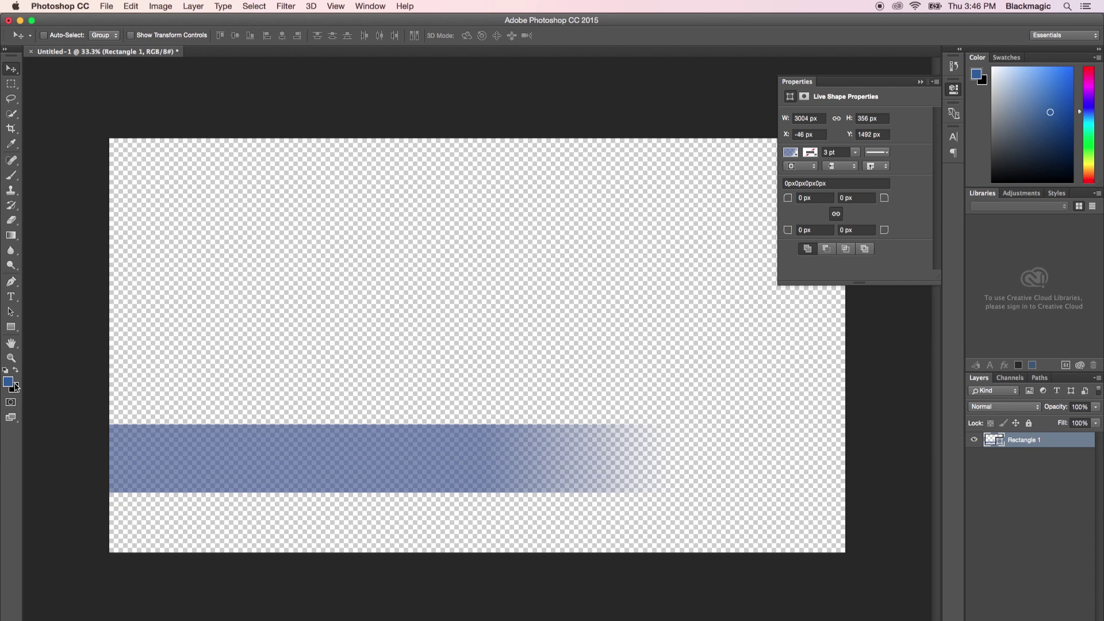
Reset the default colours and swap them so white is the foreground.
key("d")
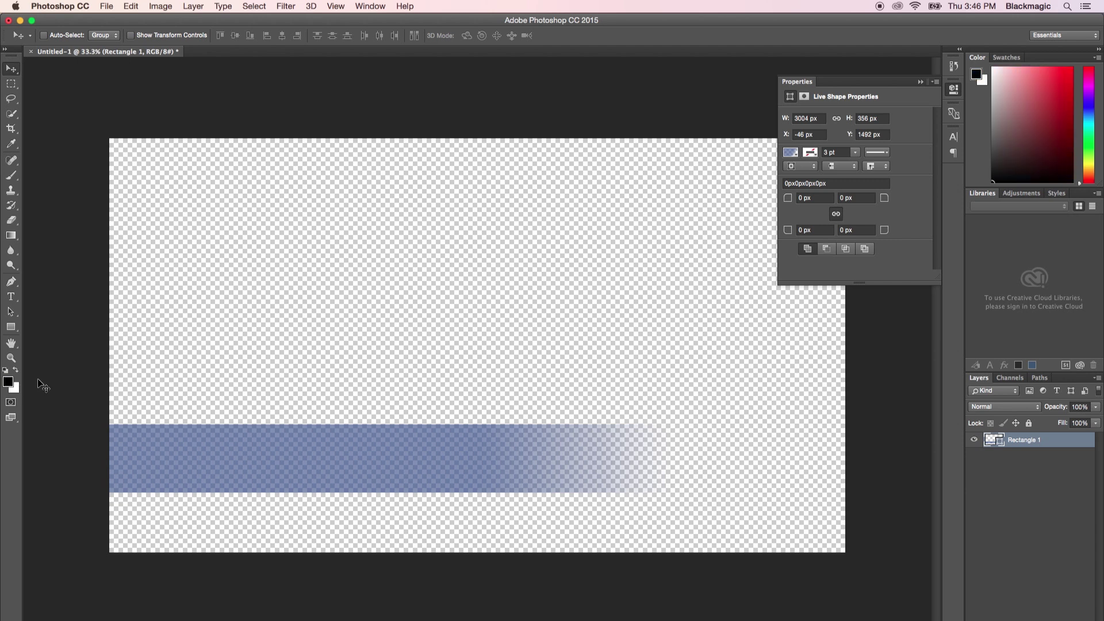
key("x")
key("t")
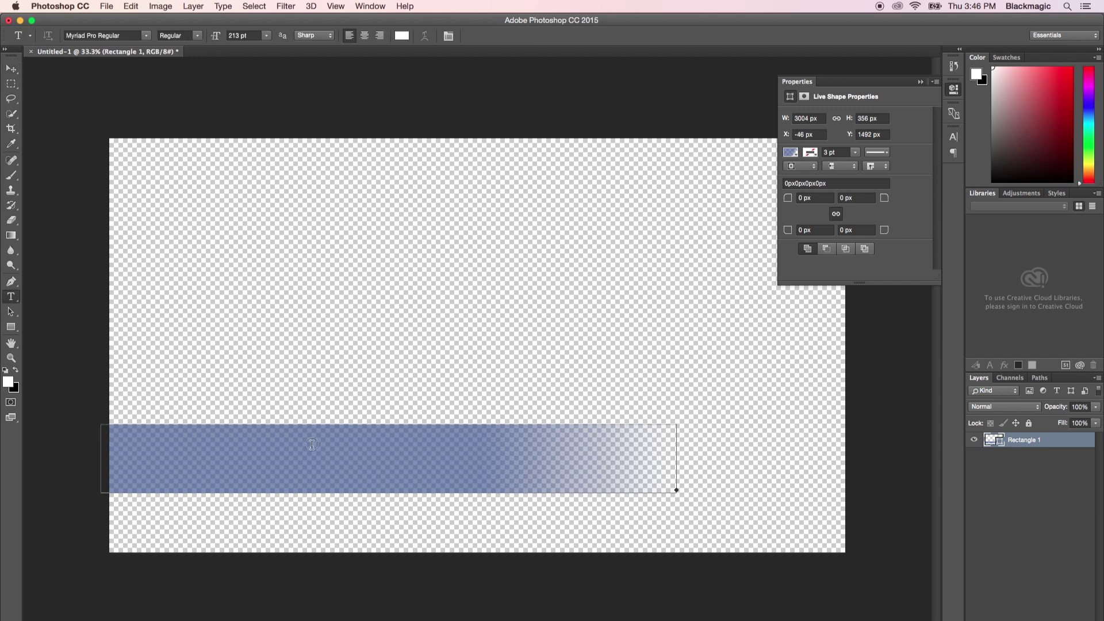
Type the person's full name in white on the blue bar, fitting the text box, and commit it.
left_click(312, 444)
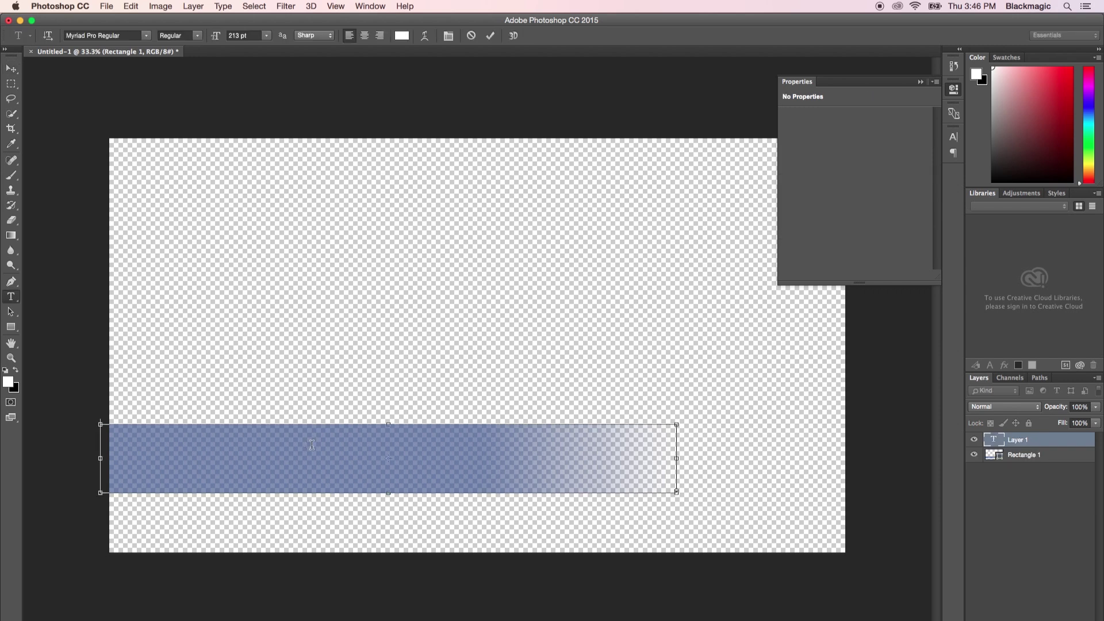
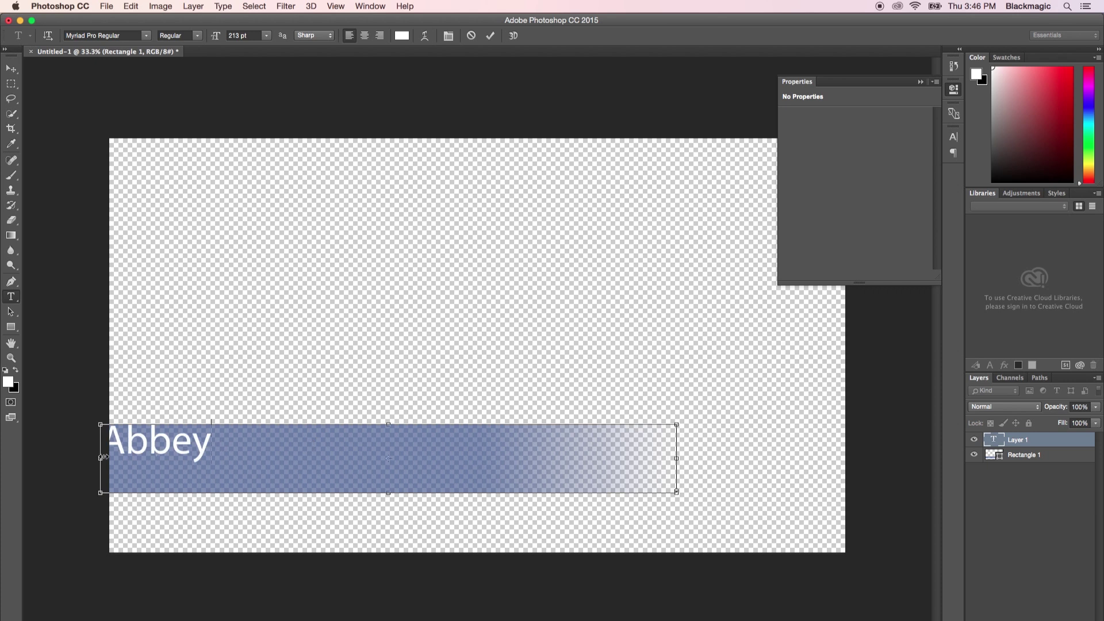
left_click_drag(101, 458, 256, 456)
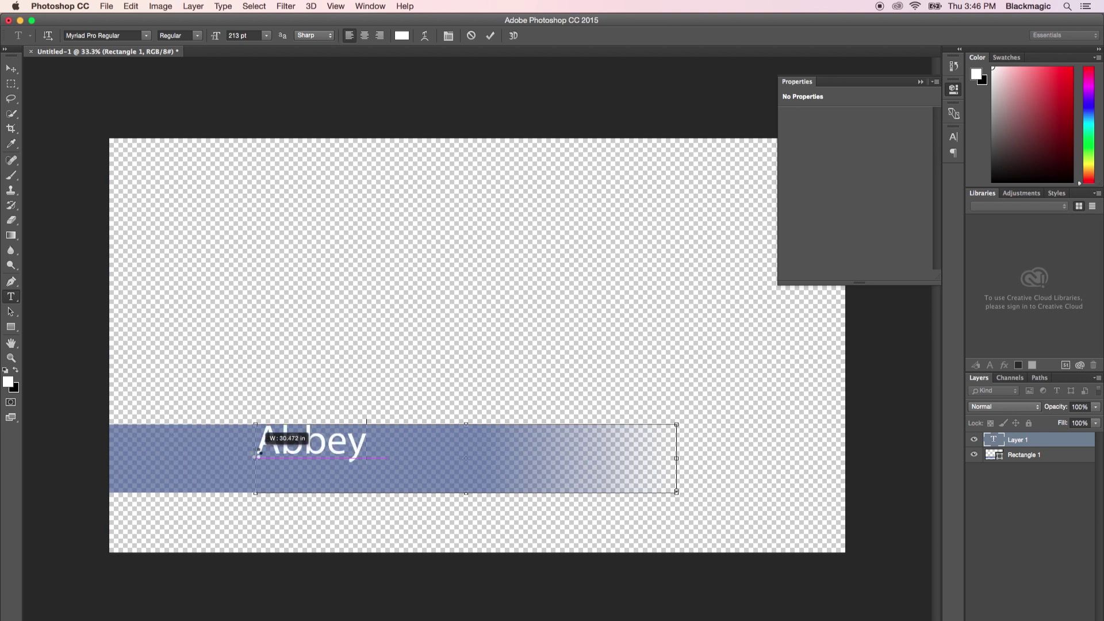
left_click_drag(467, 423, 470, 436)
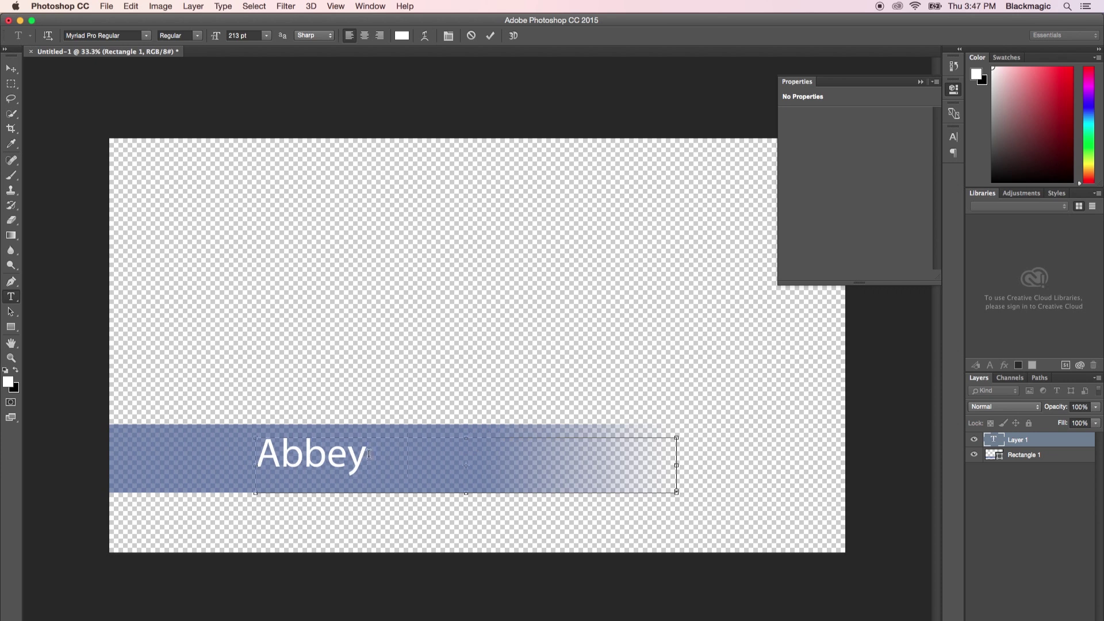
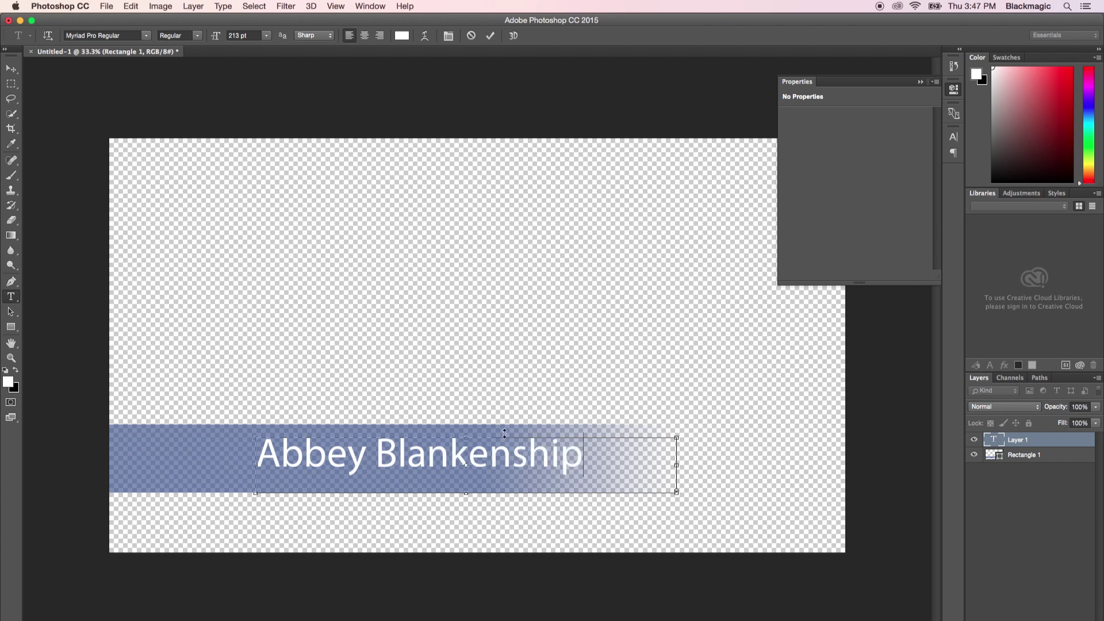
left_click(1001, 441)
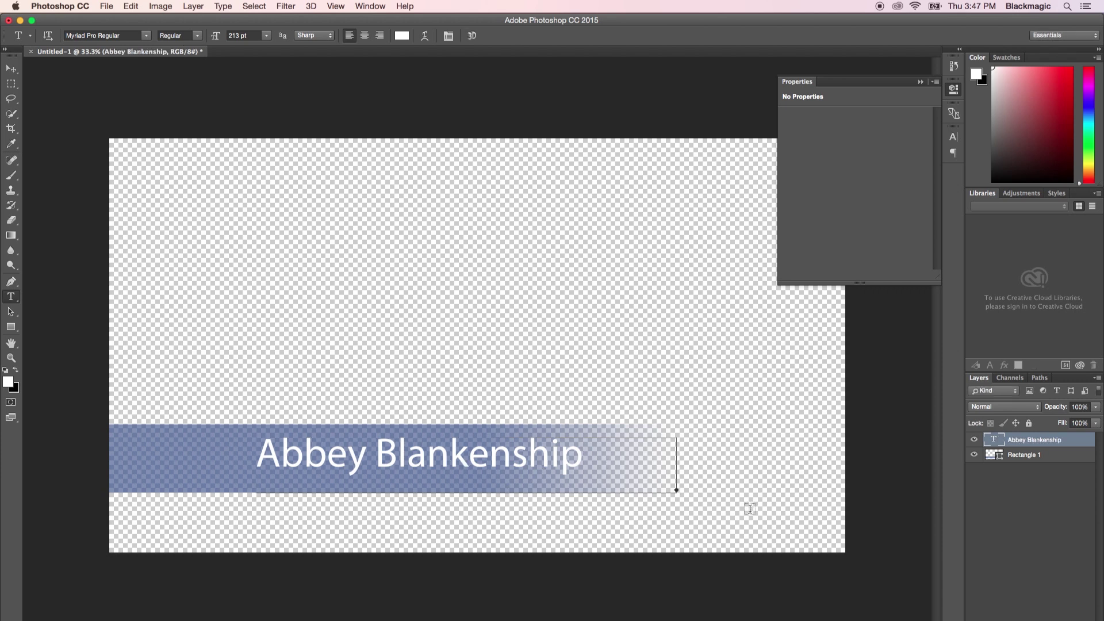
Duplicate the rectangle bar layer and lower the copy's opacity to 79%.
left_click(1012, 456)
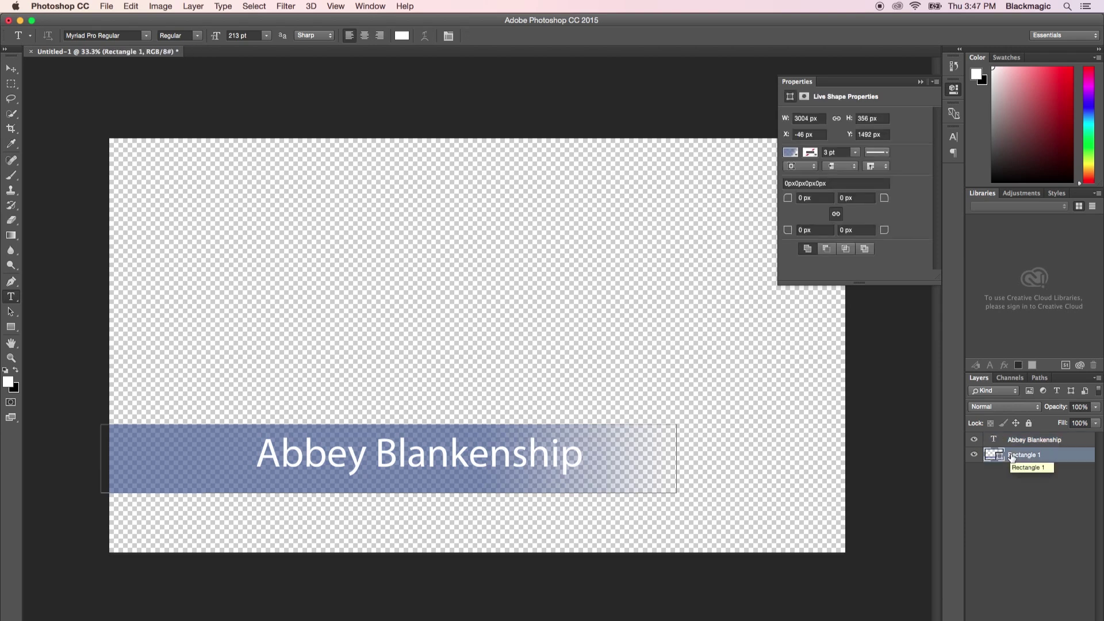
key("super+j")
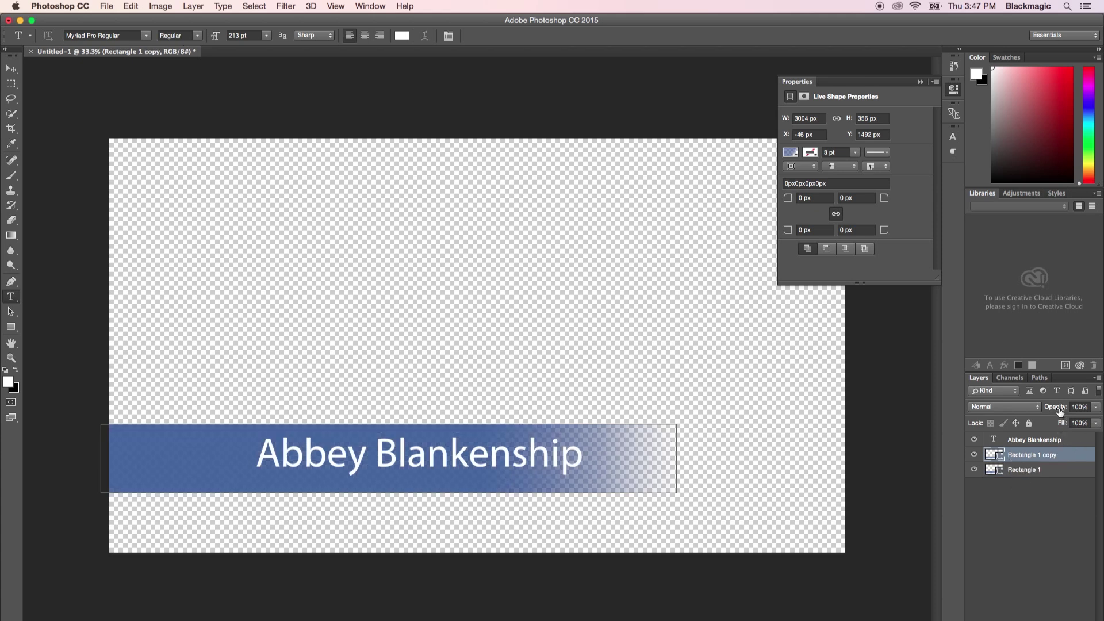
left_click_drag(1060, 412, 1047, 413)
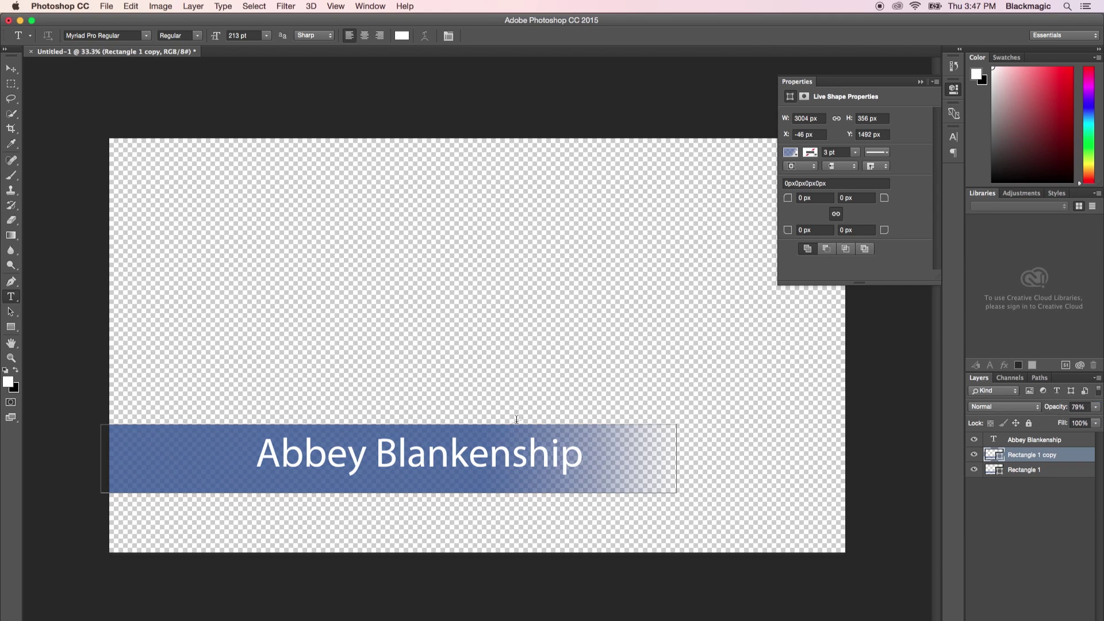
Move the copy below the name, flush left, and shrink it to 230 px tall.
key("super")
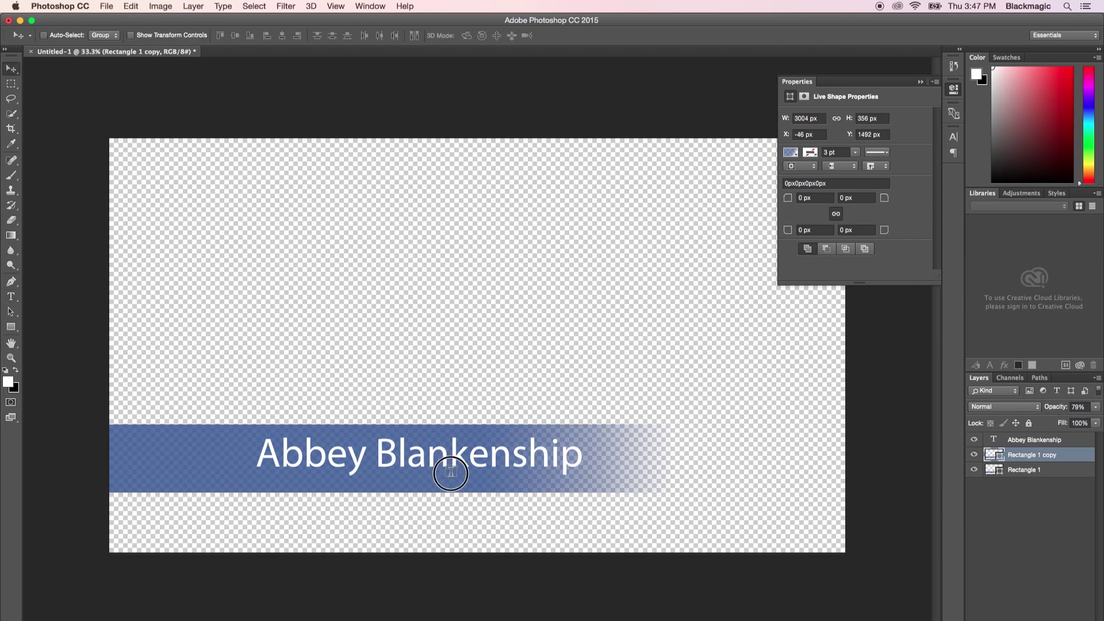
left_click_drag(451, 468, 455, 495)
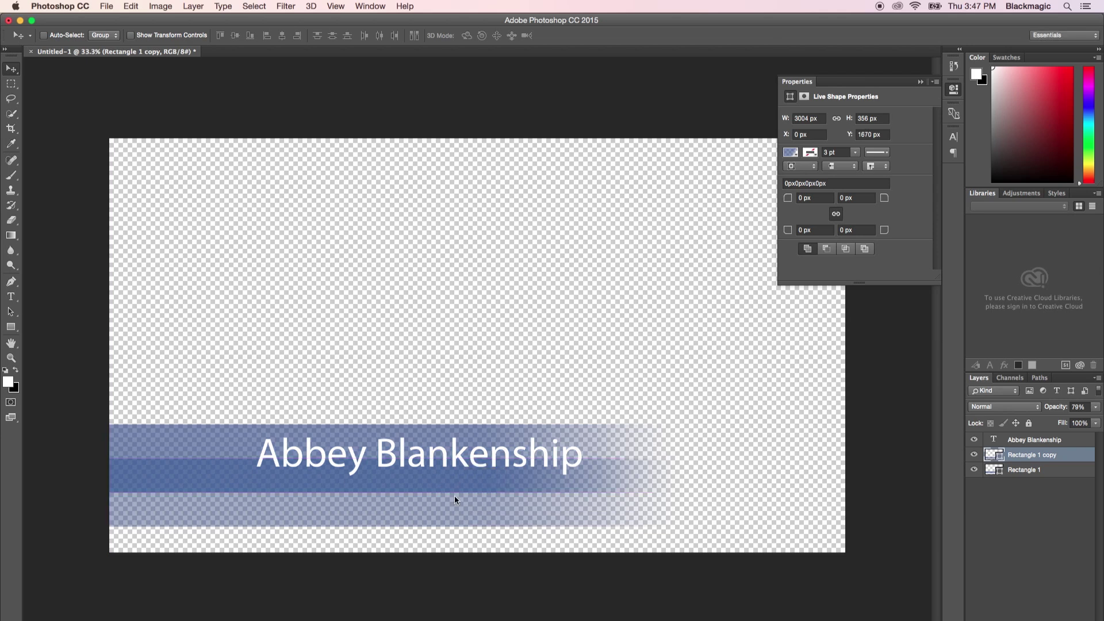
key("super+t")
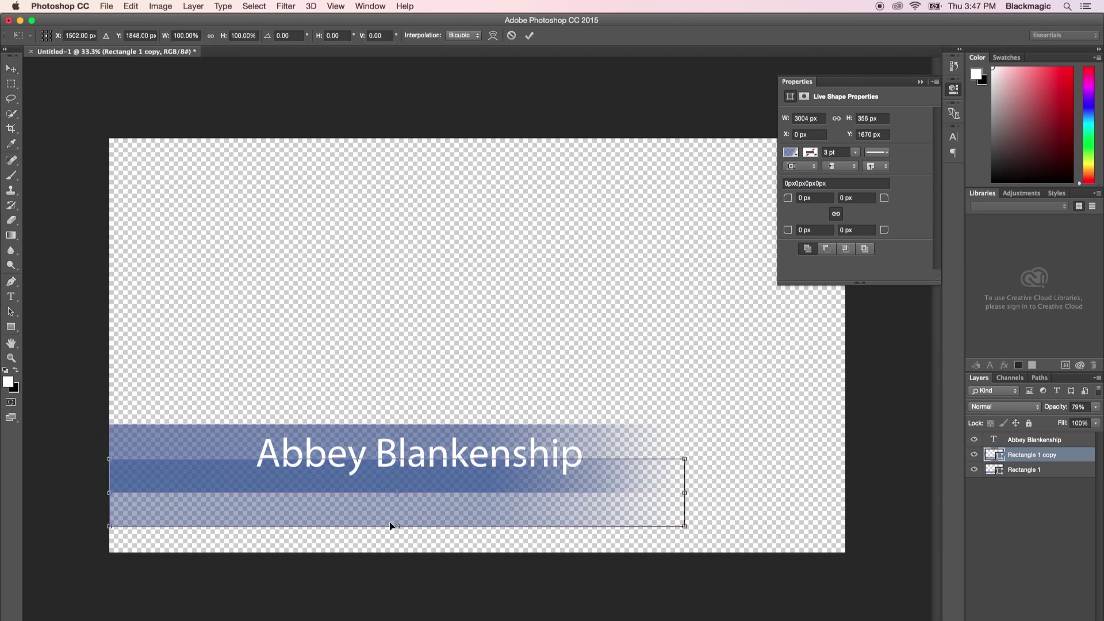
left_click_drag(395, 525, 395, 502)
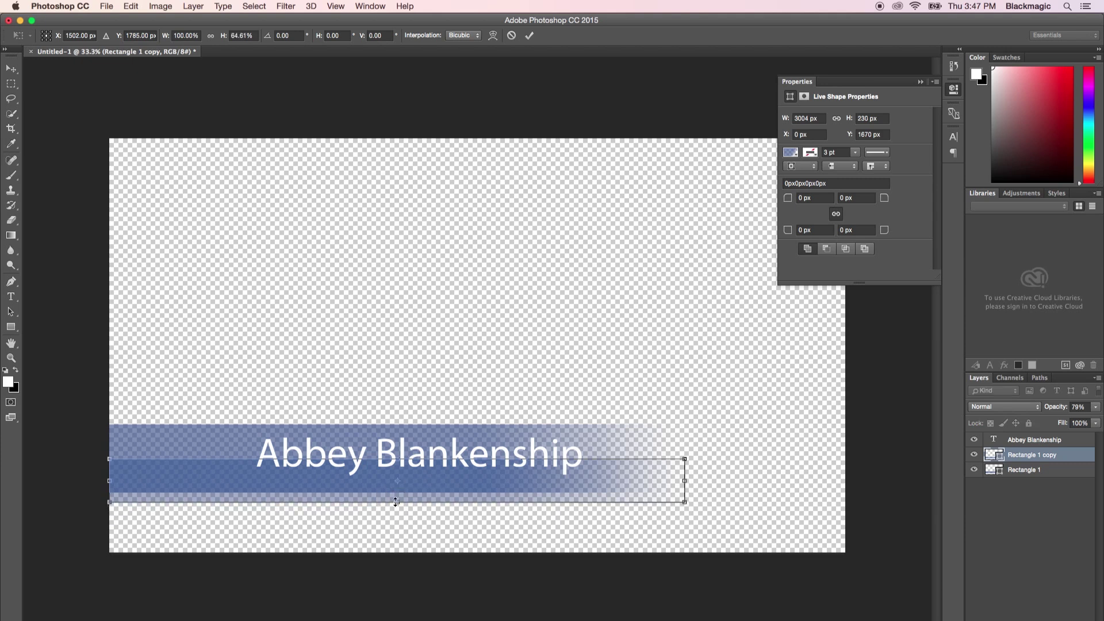
key("Return")
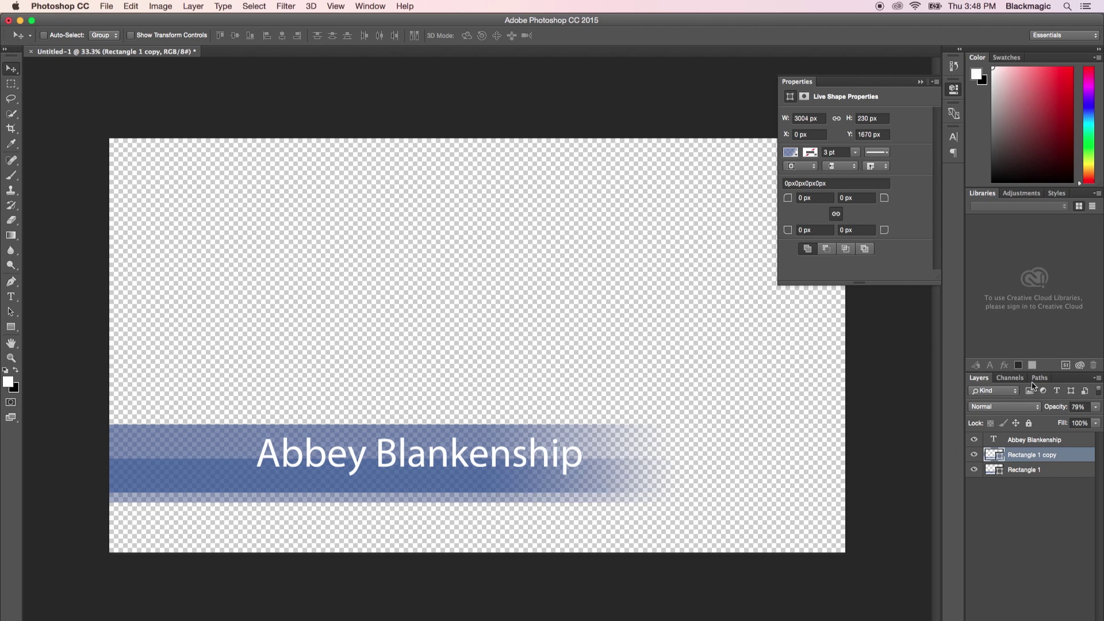
left_click(1009, 377)
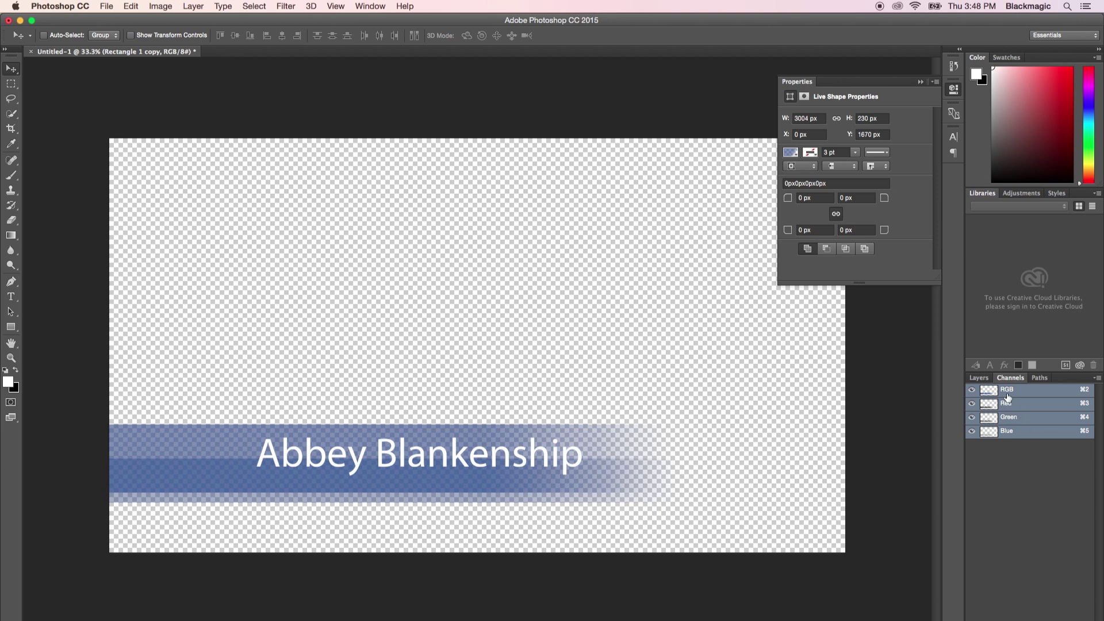
left_click(978, 377)
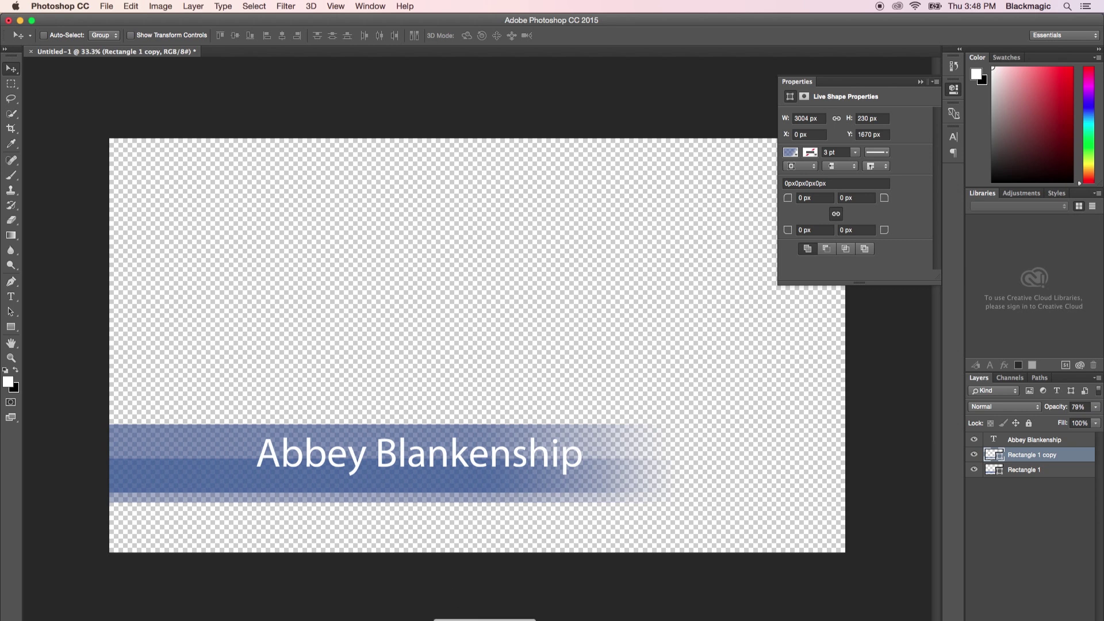
left_click(401, 592)
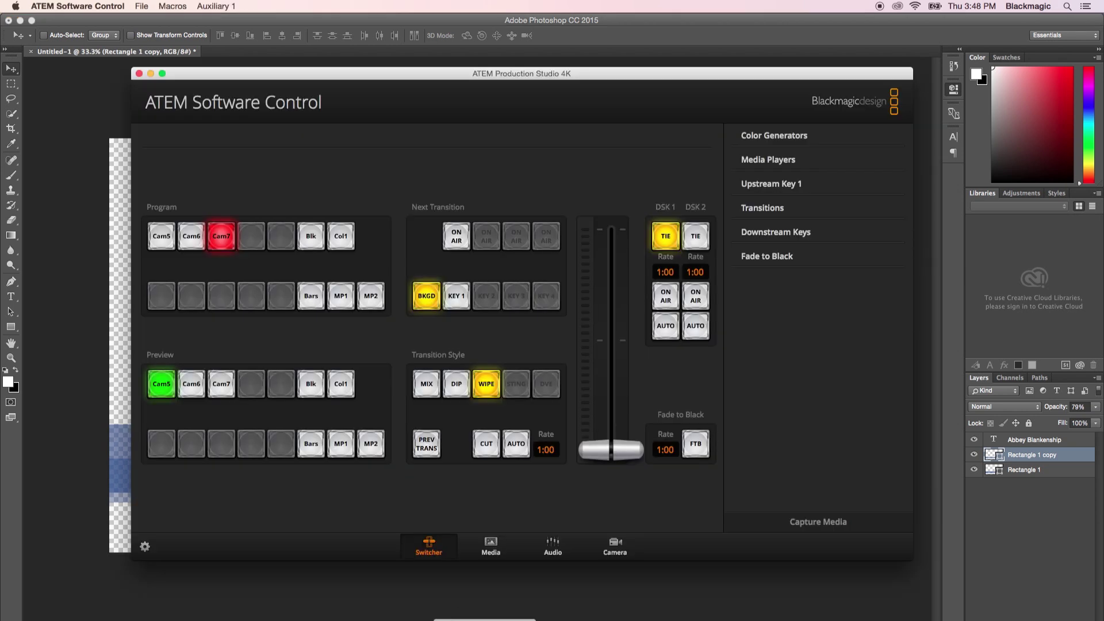
left_click(402, 593)
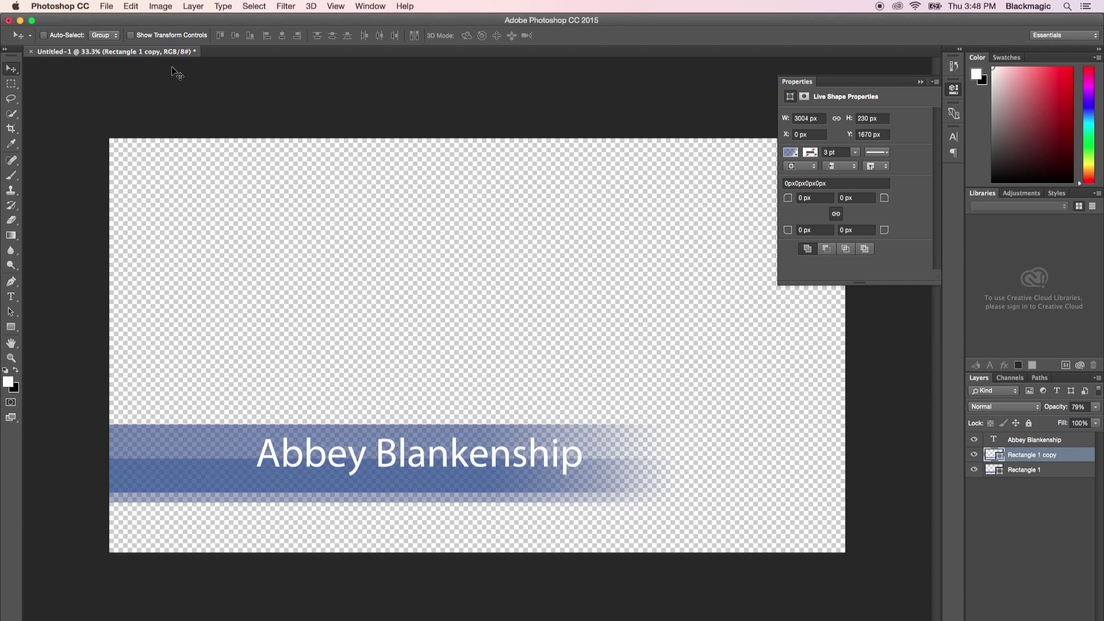
left_click(107, 7)
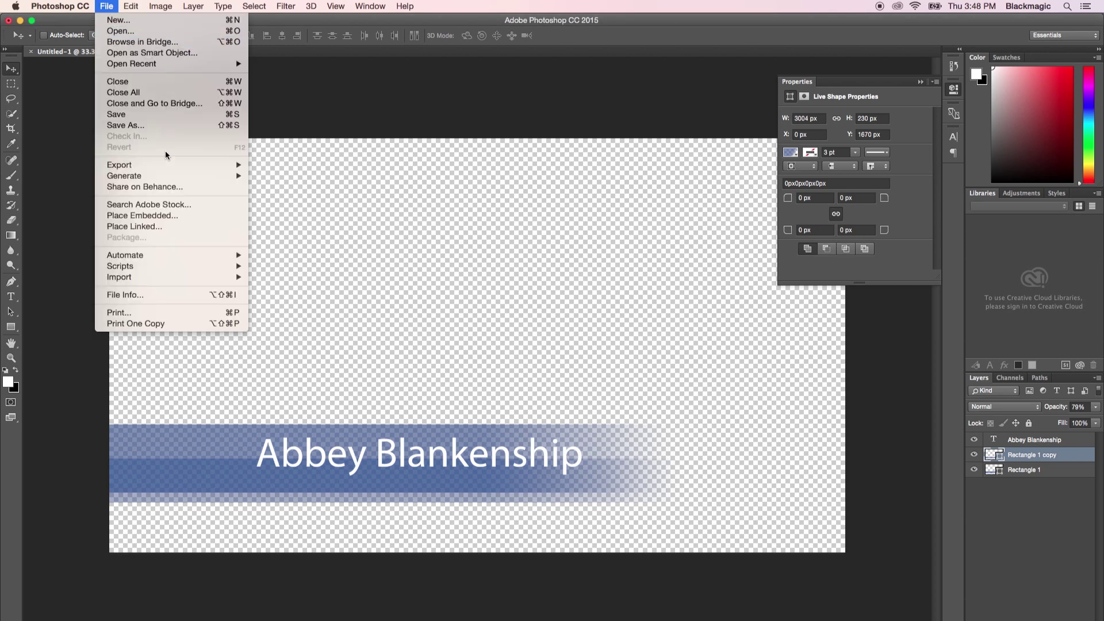
Export the lower third to ATEM media pool slot 1, naming the still with the person's first name plus 'Lwr 3rd'.
mouse_move(168, 165)
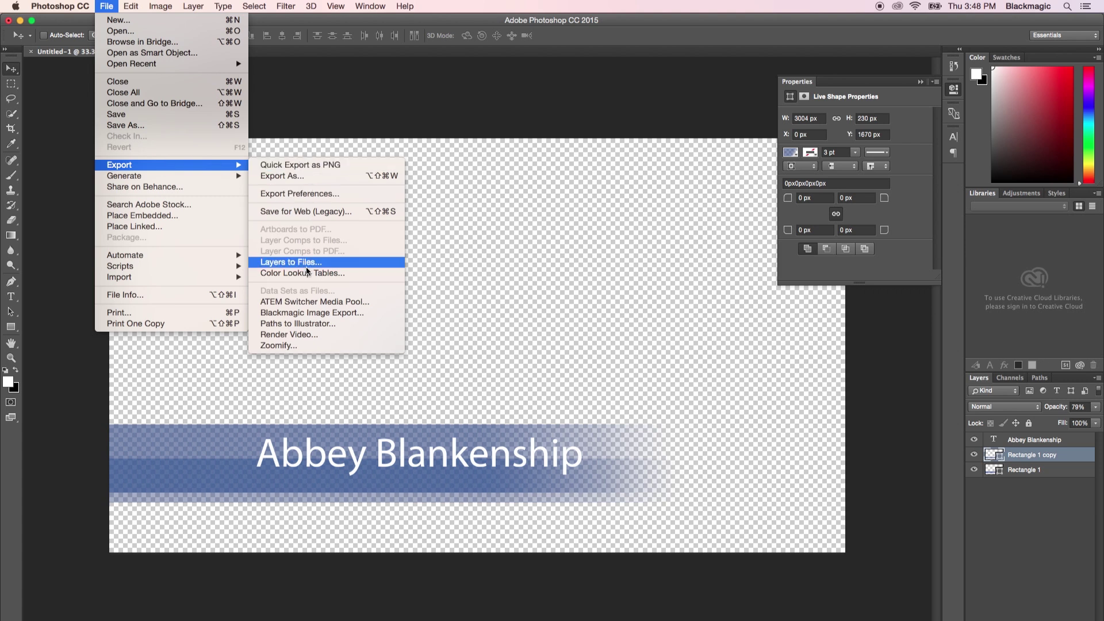
left_click(318, 303)
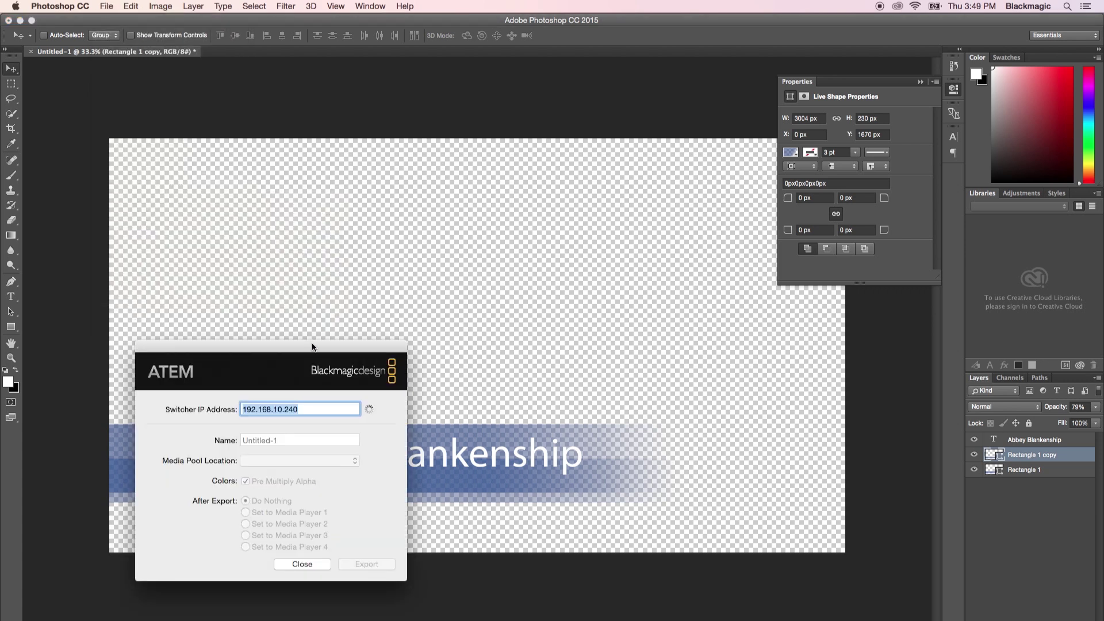
left_click_drag(306, 345, 461, 210)
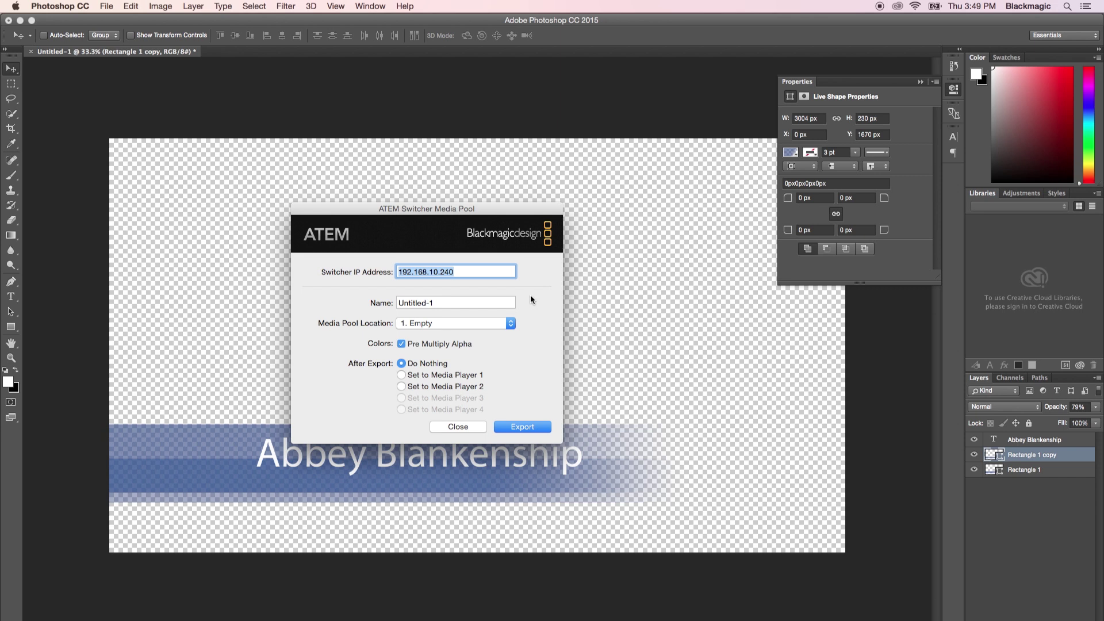
left_click_drag(440, 300, 386, 303)
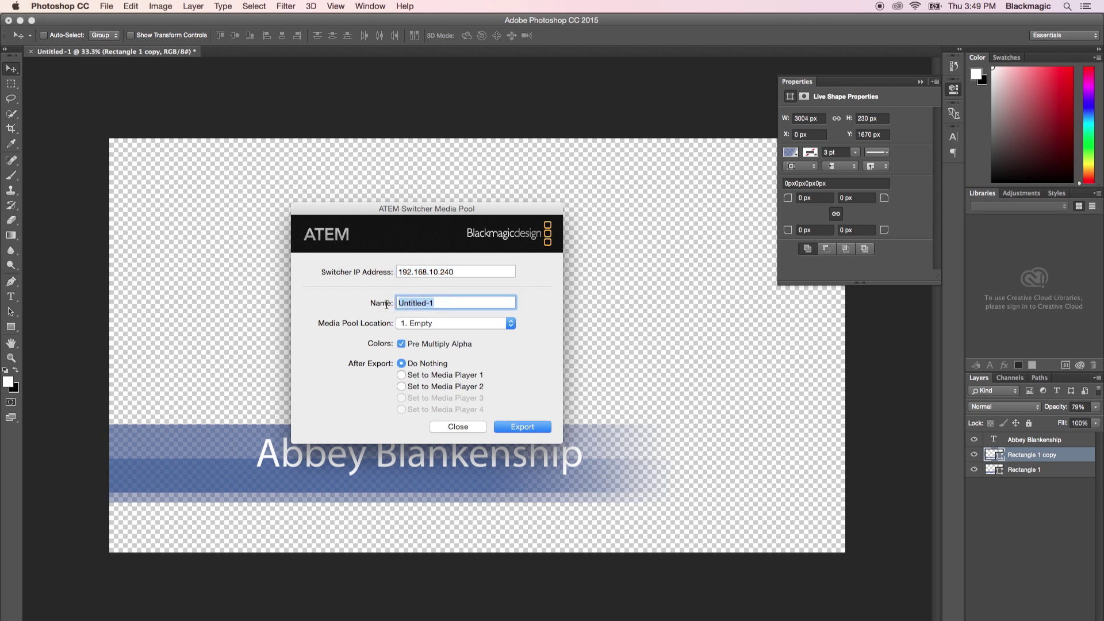
type("Abbey Lwr 3rd")
left_click(521, 427)
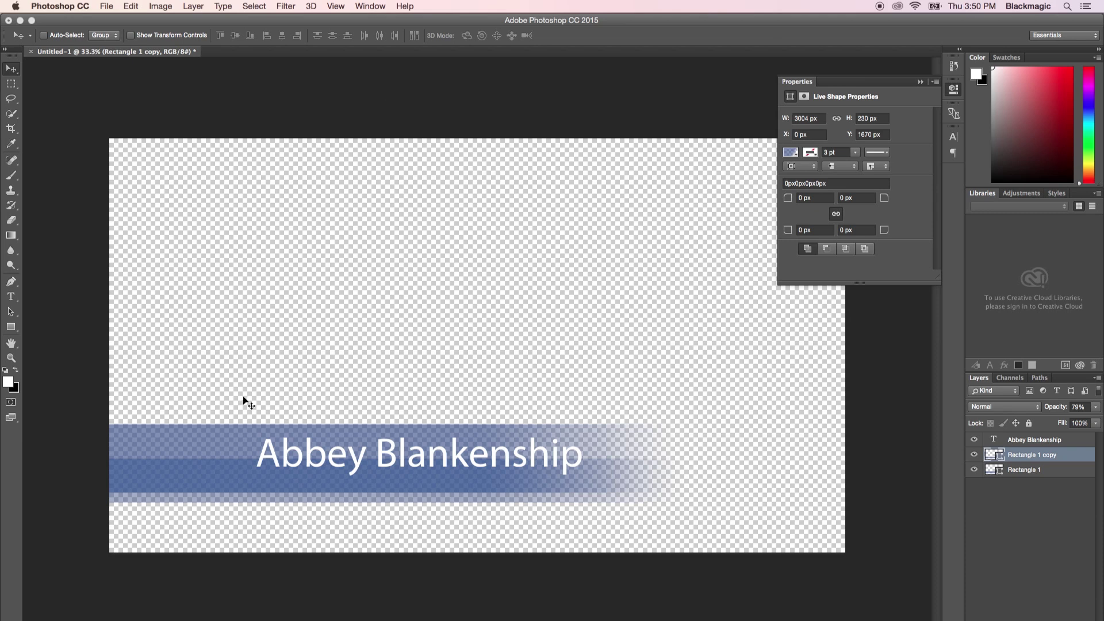
On the ATEM Media page, load the exported lower-third still from stills slot 1 into Media Player 1.
left_click(481, 611)
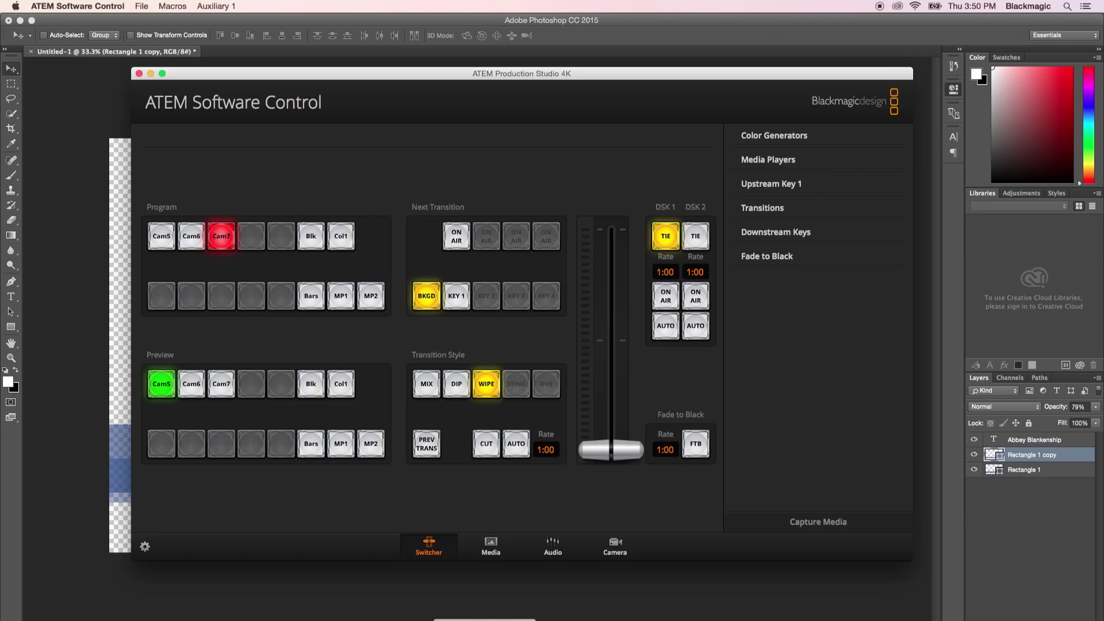
left_click(493, 546)
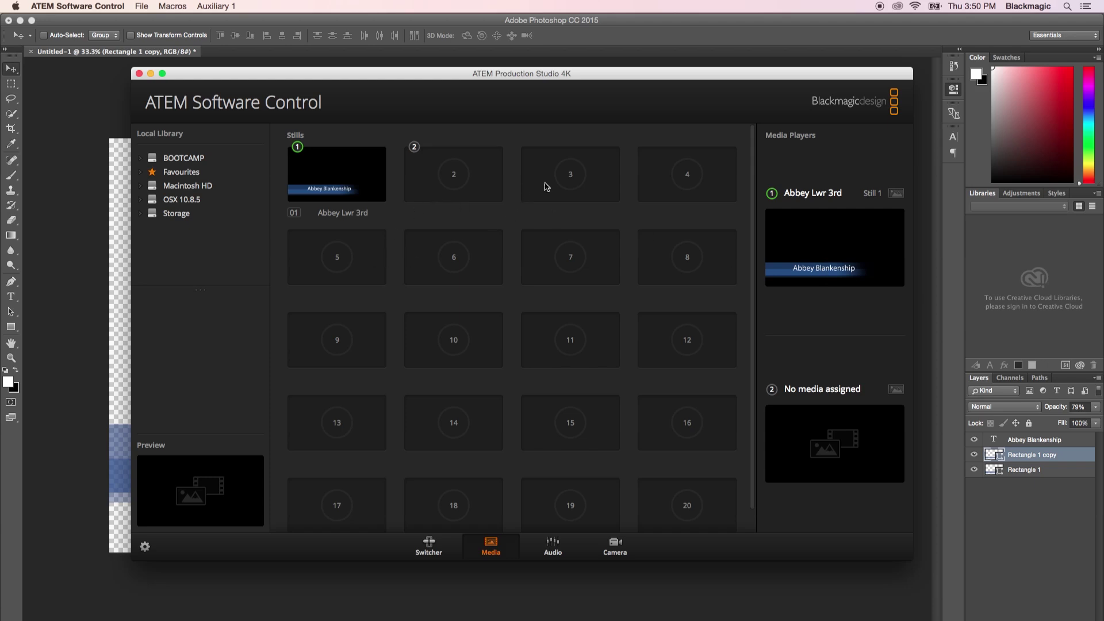
left_click(669, 211)
left_click_drag(669, 210, 845, 242)
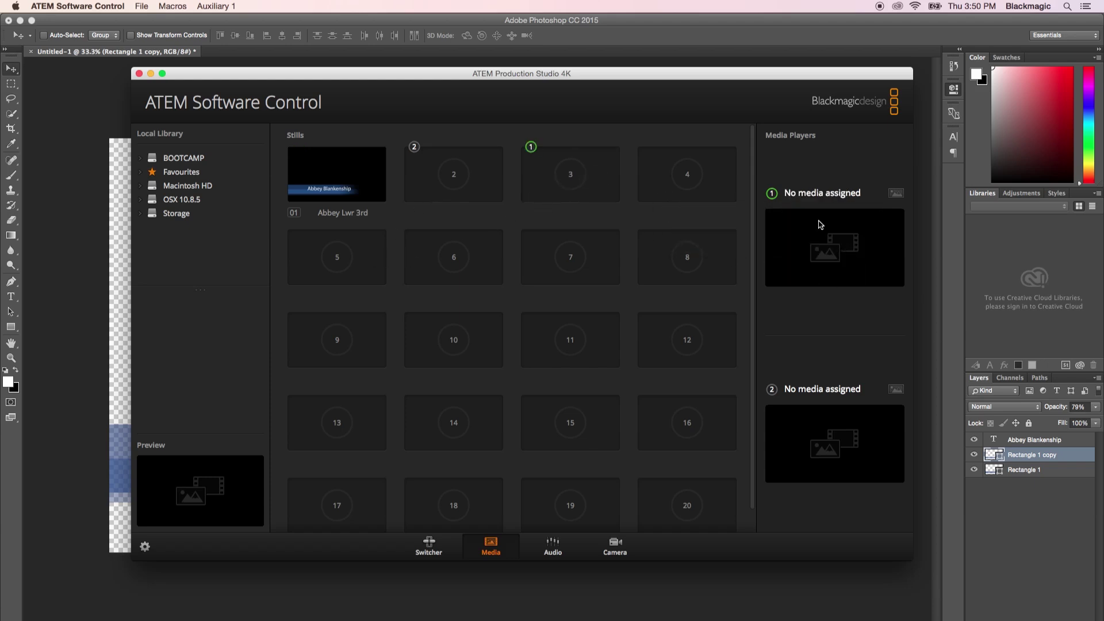
mouse_move(344, 190)
mouse_move(382, 192)
left_click_drag(330, 181, 827, 248)
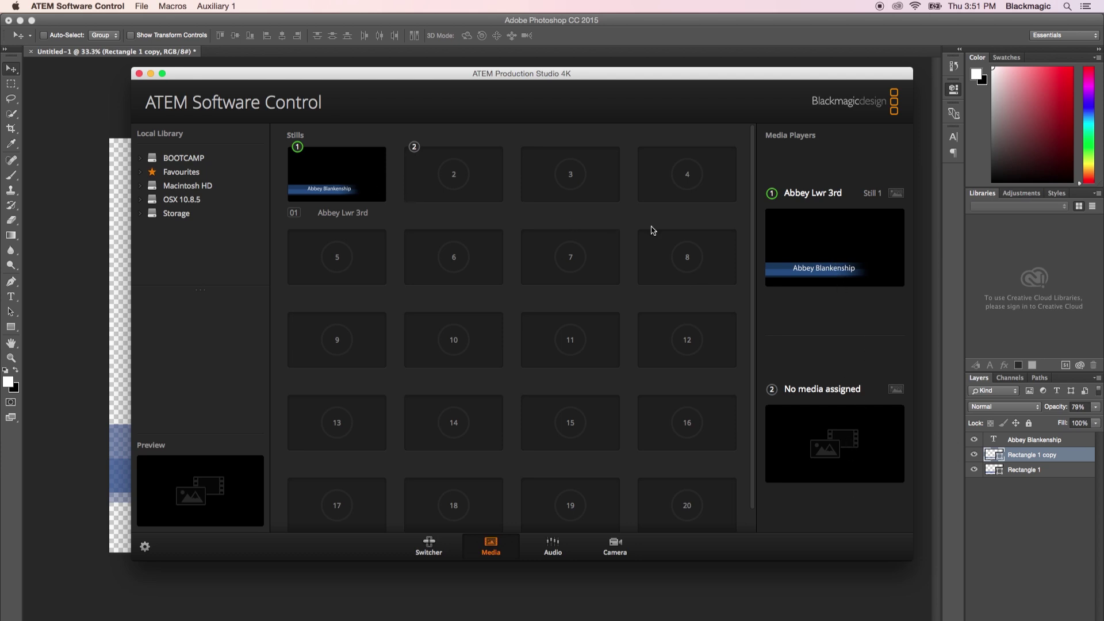
Return to the ATEM switcher page, hide Photoshop, reposition the window, and expand the Downstream Key settings.
left_click(428, 545)
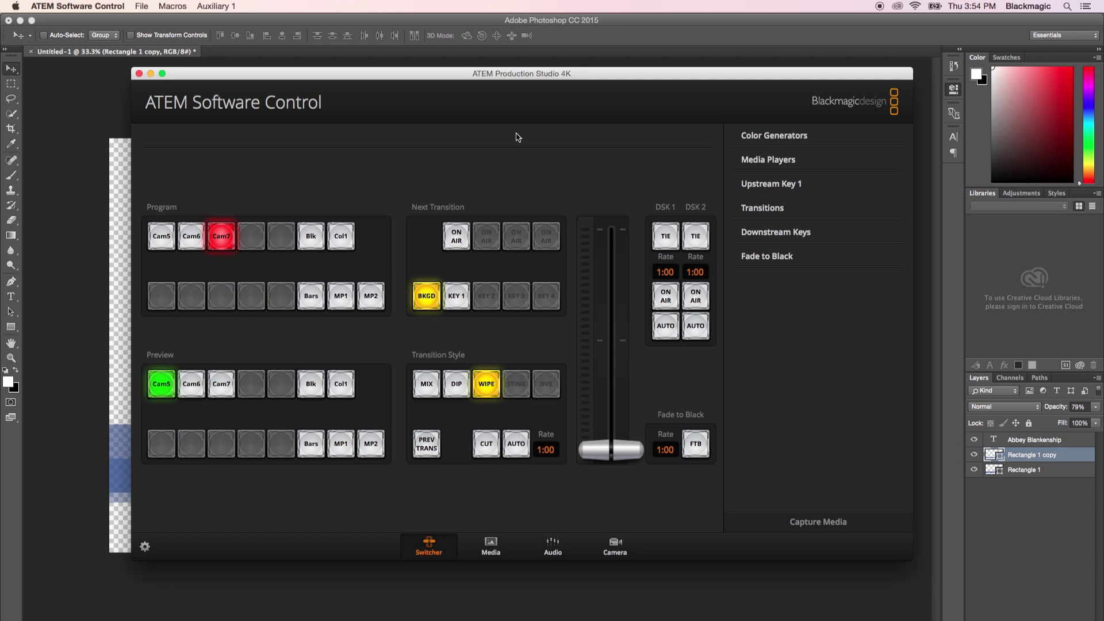
left_click(21, 22)
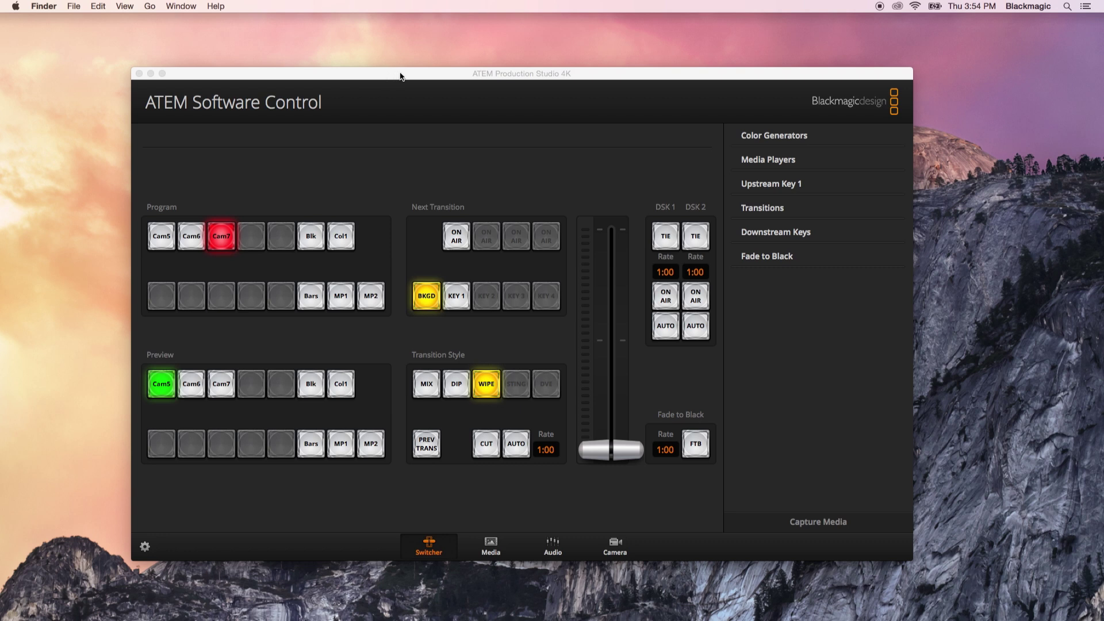
left_click_drag(400, 76, 414, 73)
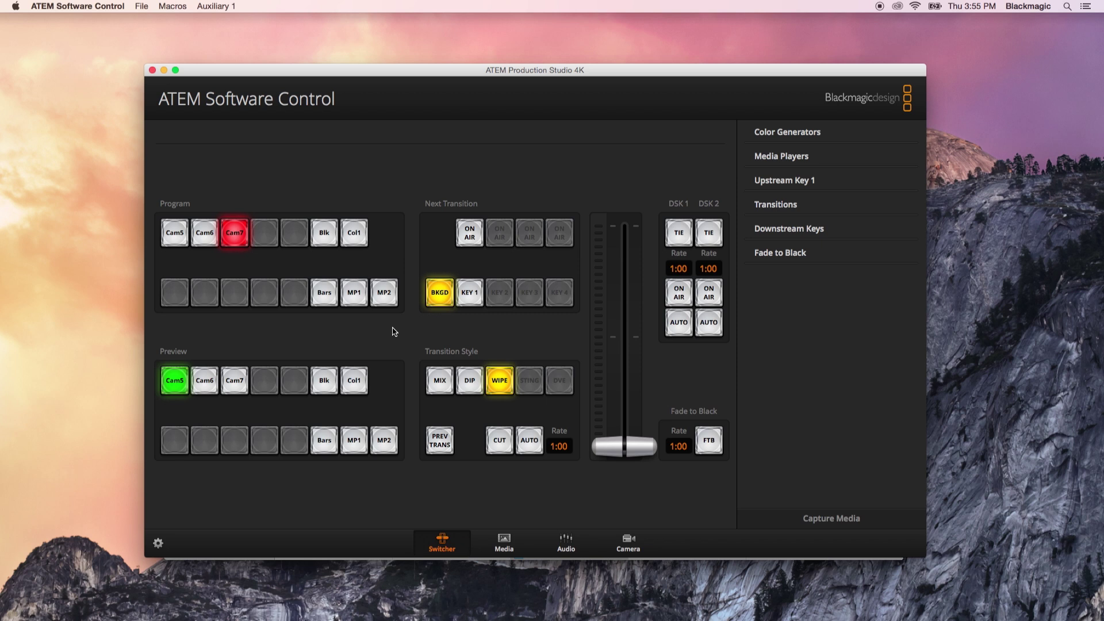
left_click(789, 229)
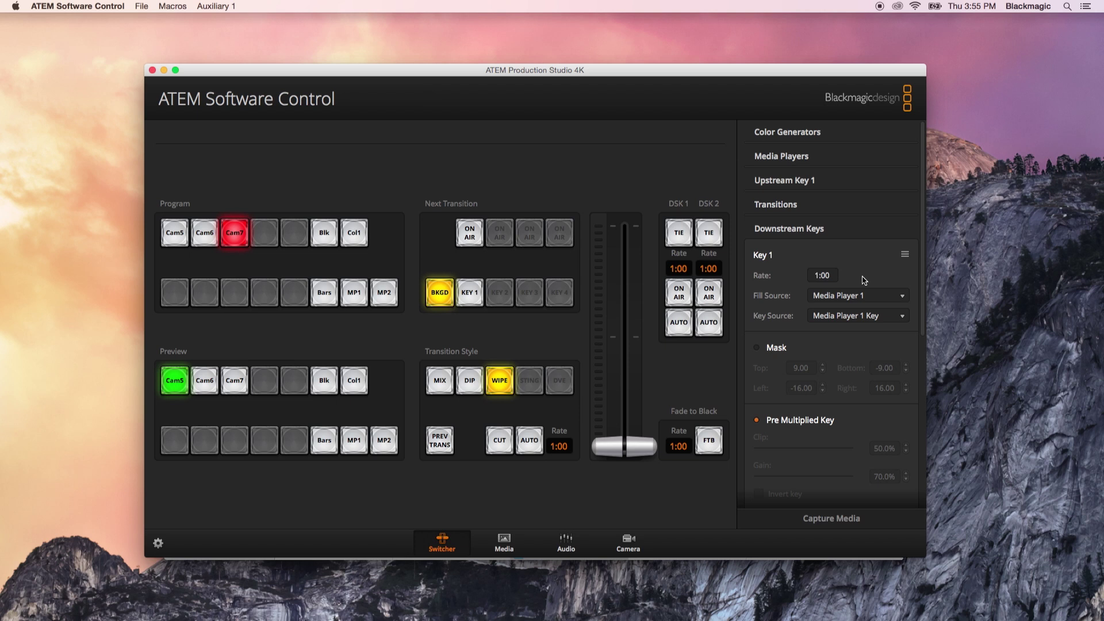
Keep Media Player 1 as Downstream Key 1's fill source and collapse the key settings.
left_click(900, 298)
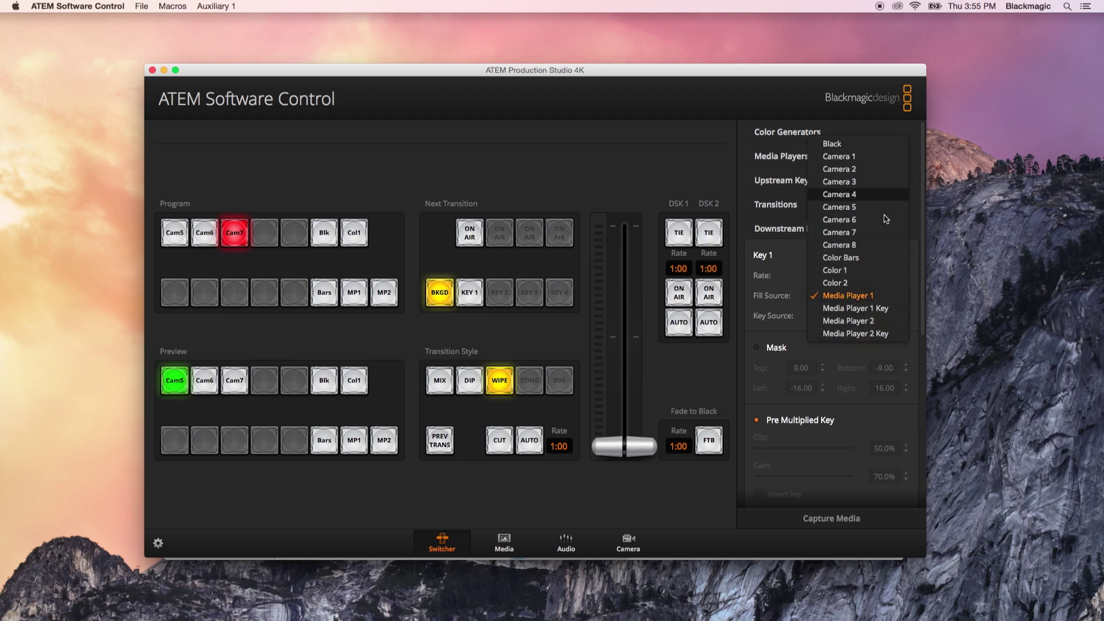
left_click(890, 297)
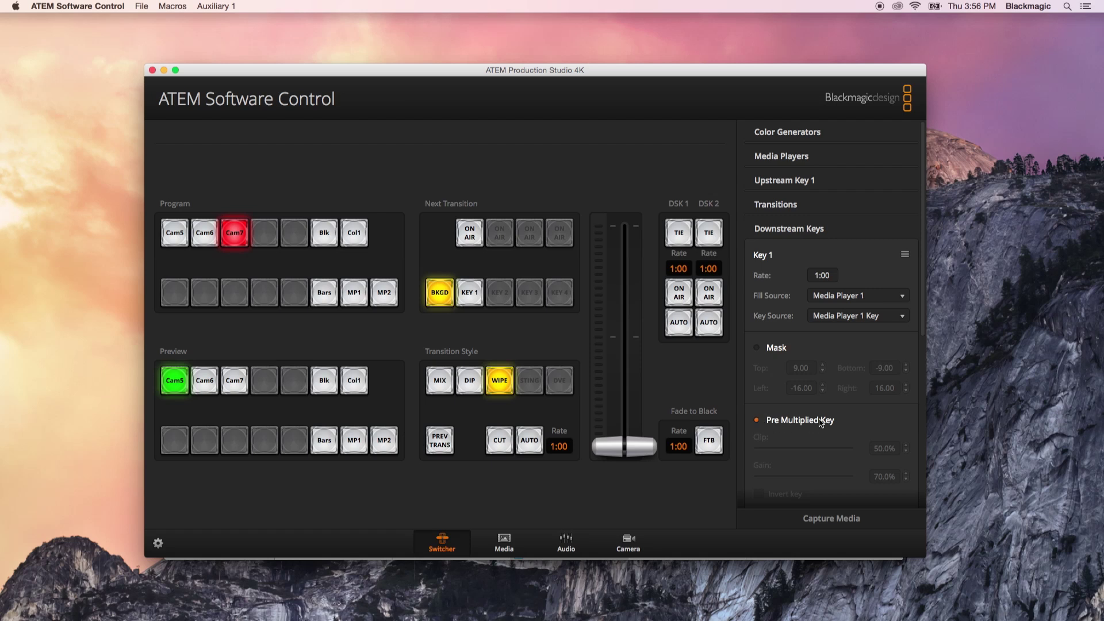
left_click(793, 232)
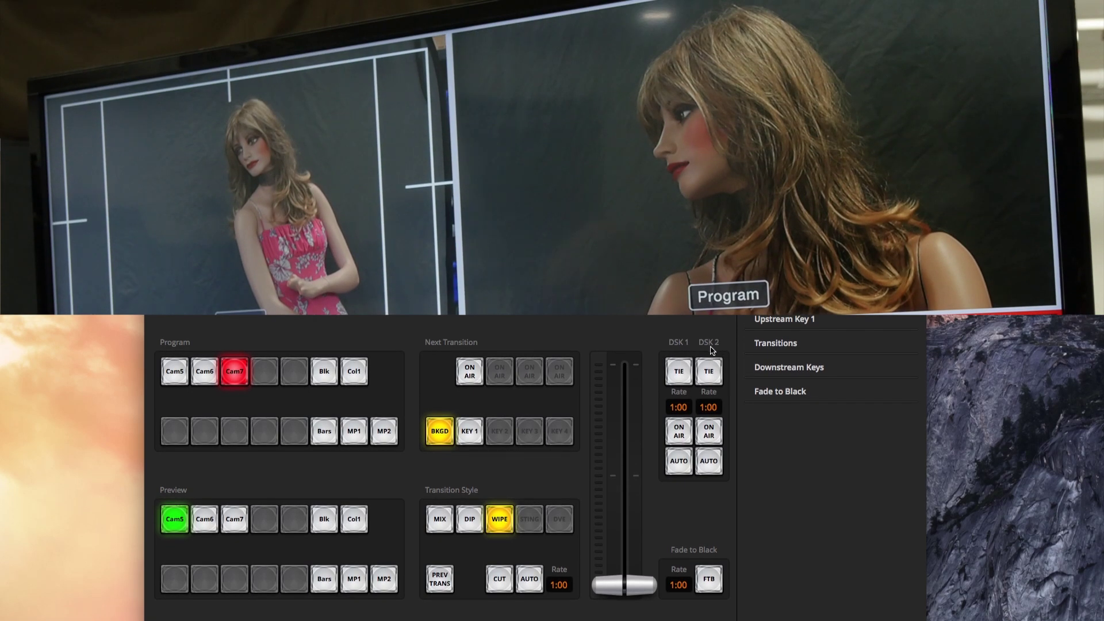
Put DSK 1 on air, adjust its fade rate, fade it off, then fade the lower third back on.
left_click(679, 466)
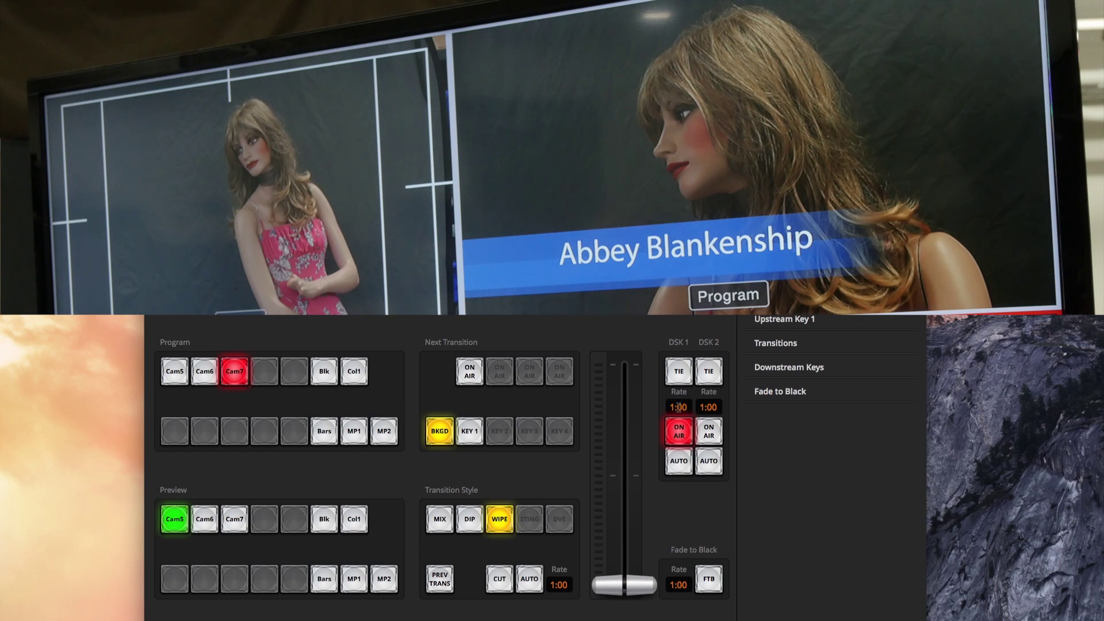
left_click(674, 407)
left_click(681, 461)
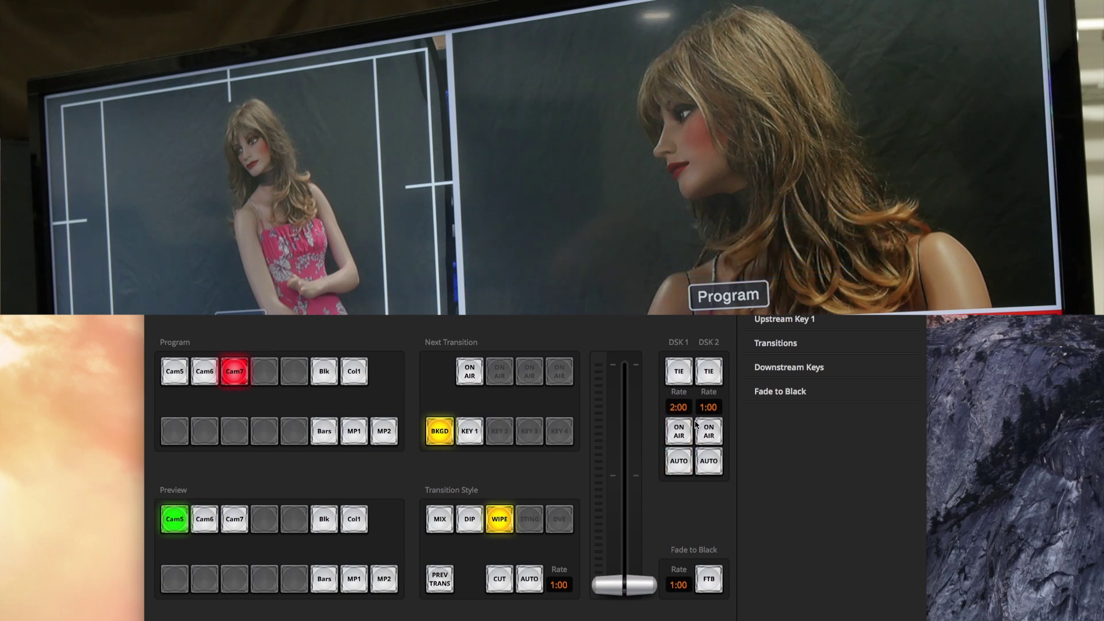
left_click(670, 407)
left_click(681, 462)
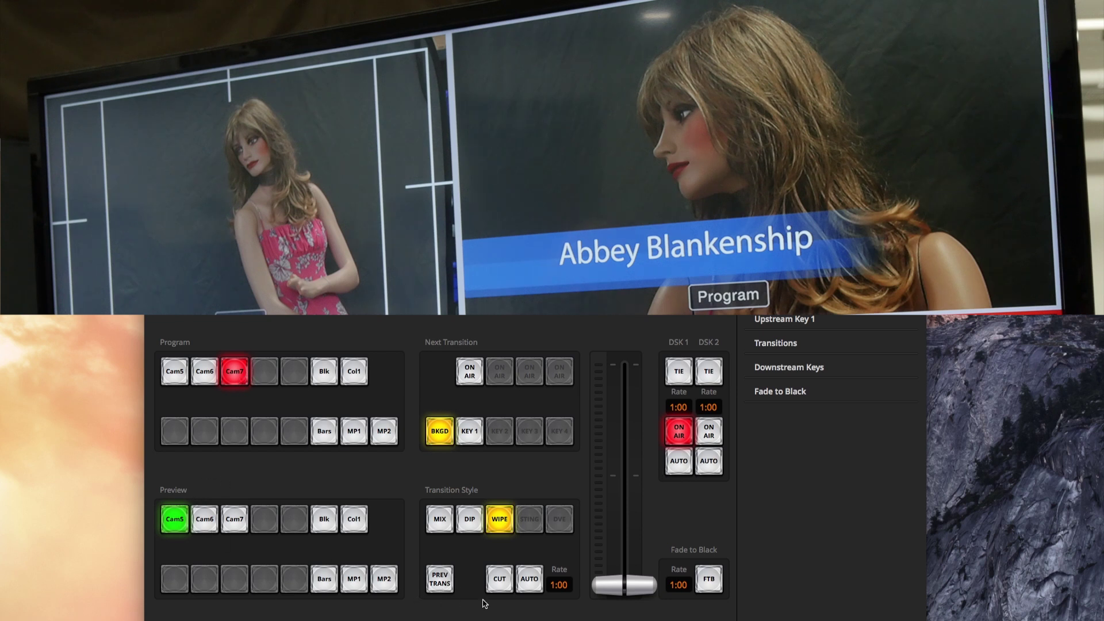
Cut back and forth between Cam5 and Cam7, ending on Cam5 with the lower third on air, then tie DSK 1.
left_click(505, 578)
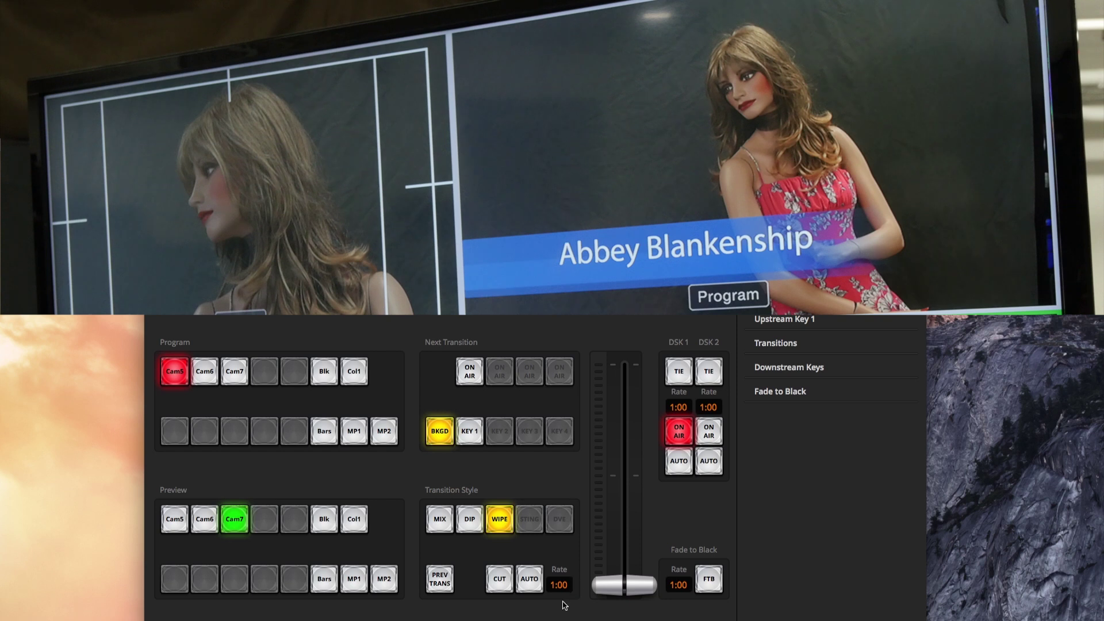
left_click(499, 583)
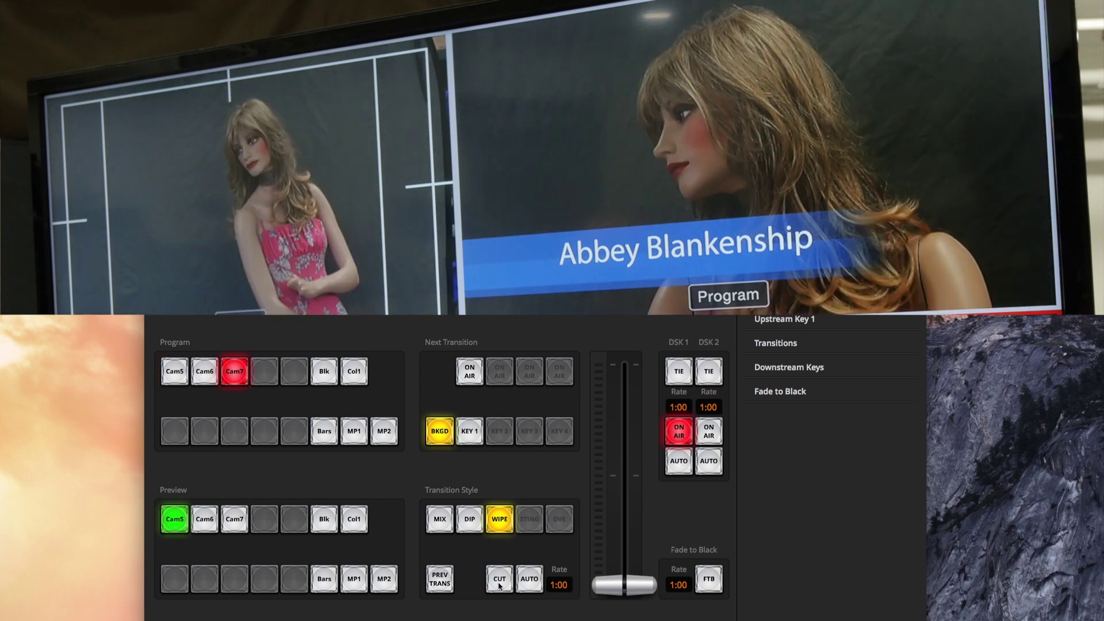
left_click(500, 583)
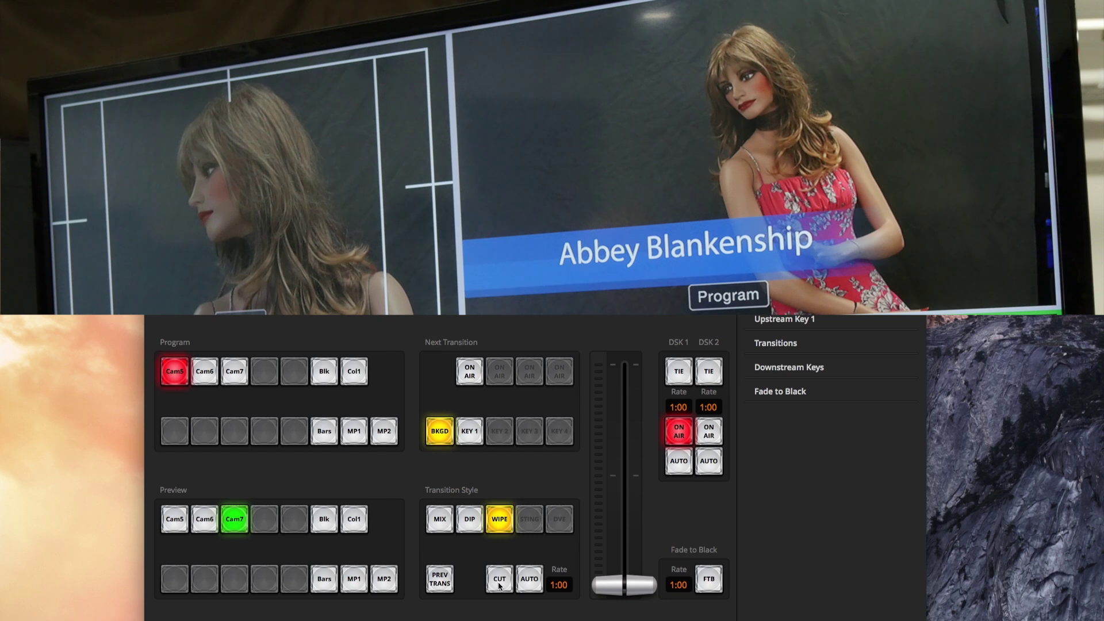
left_click(499, 583)
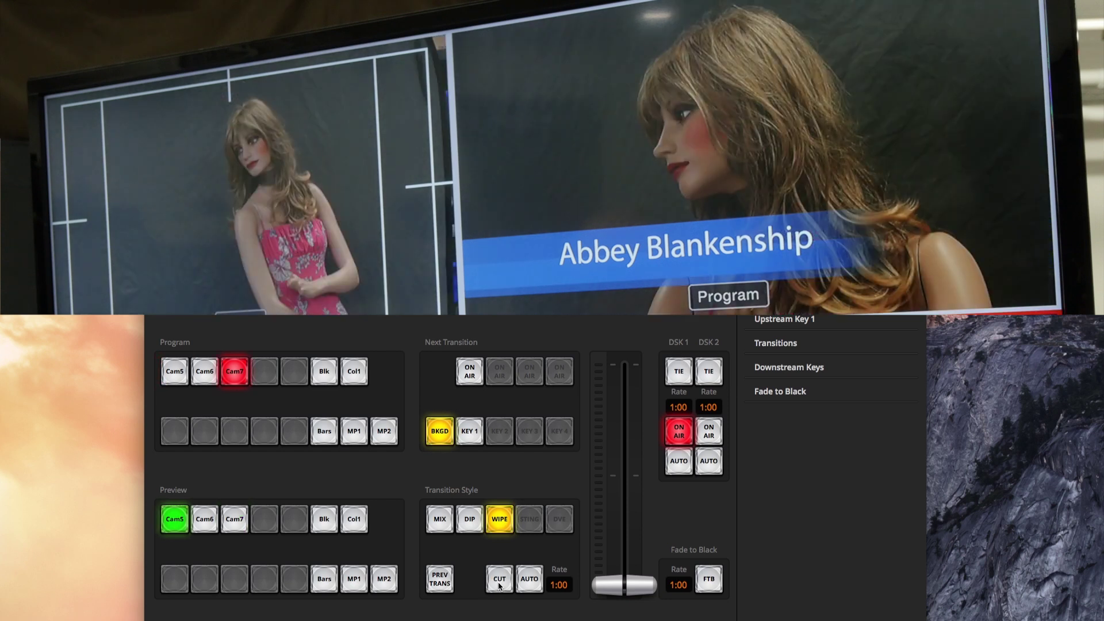
left_click(499, 583)
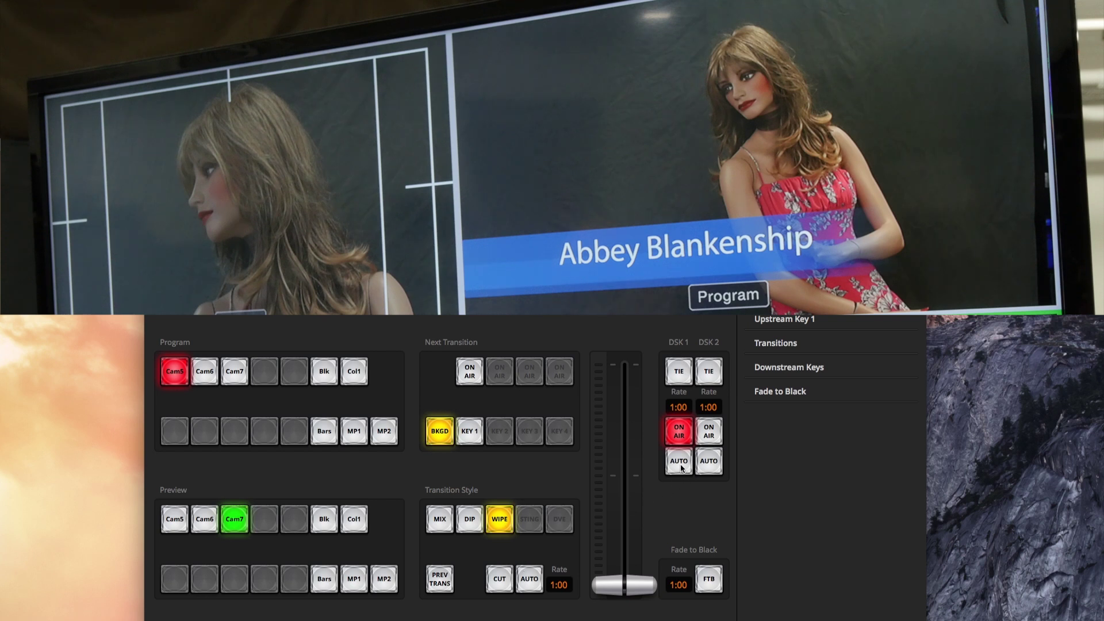
left_click(679, 373)
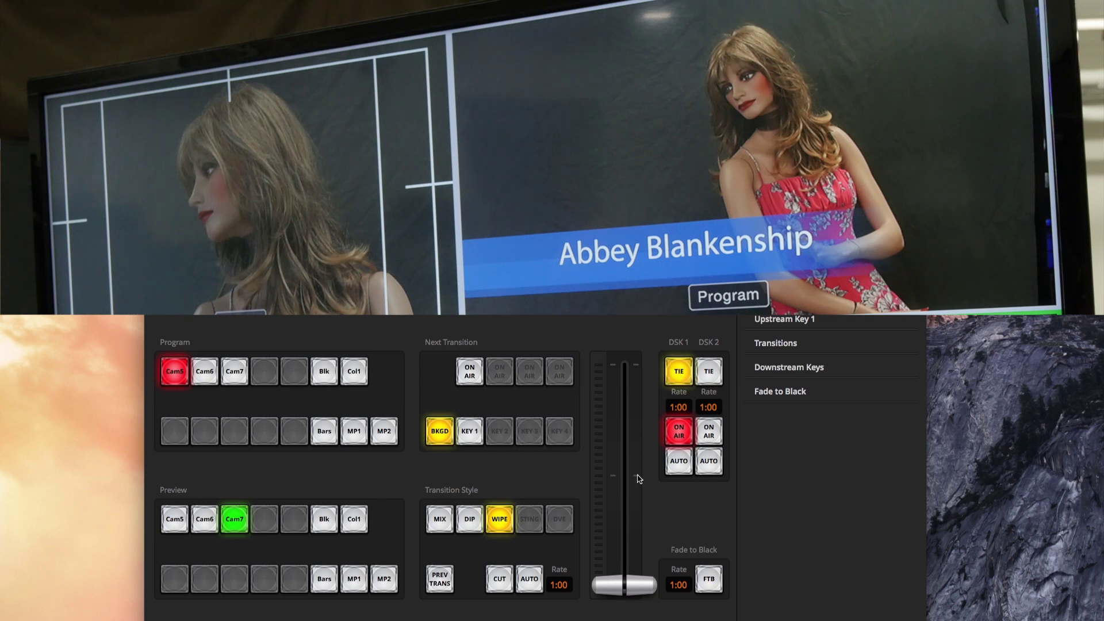
Cut to Cam7 taking the tied lower third off, then cut to Cam5 bringing it back.
left_click(500, 581)
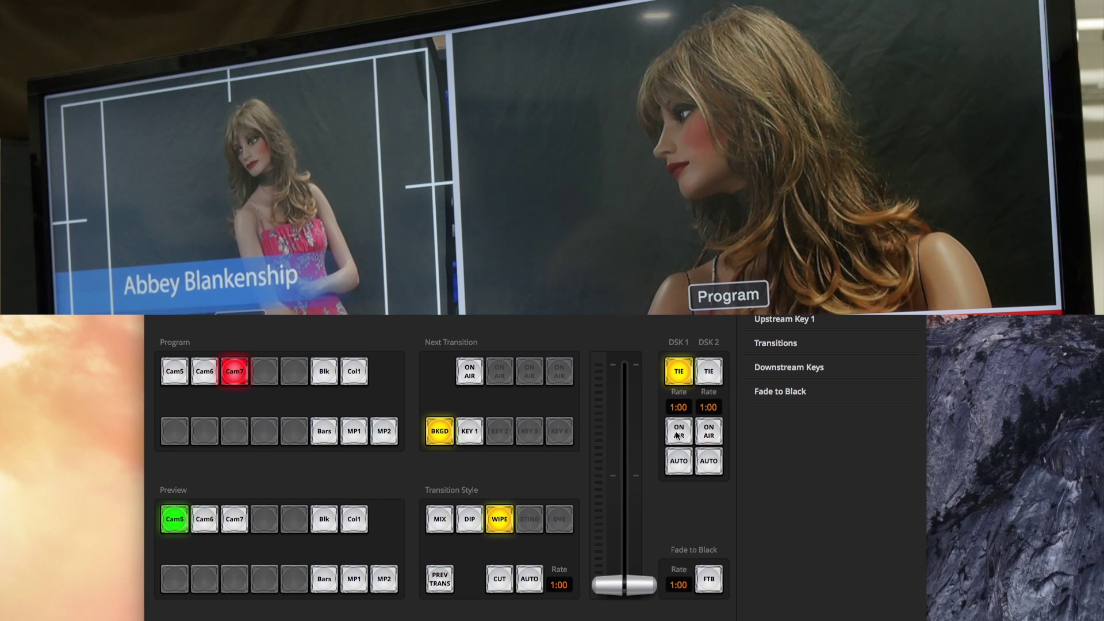
left_click(504, 585)
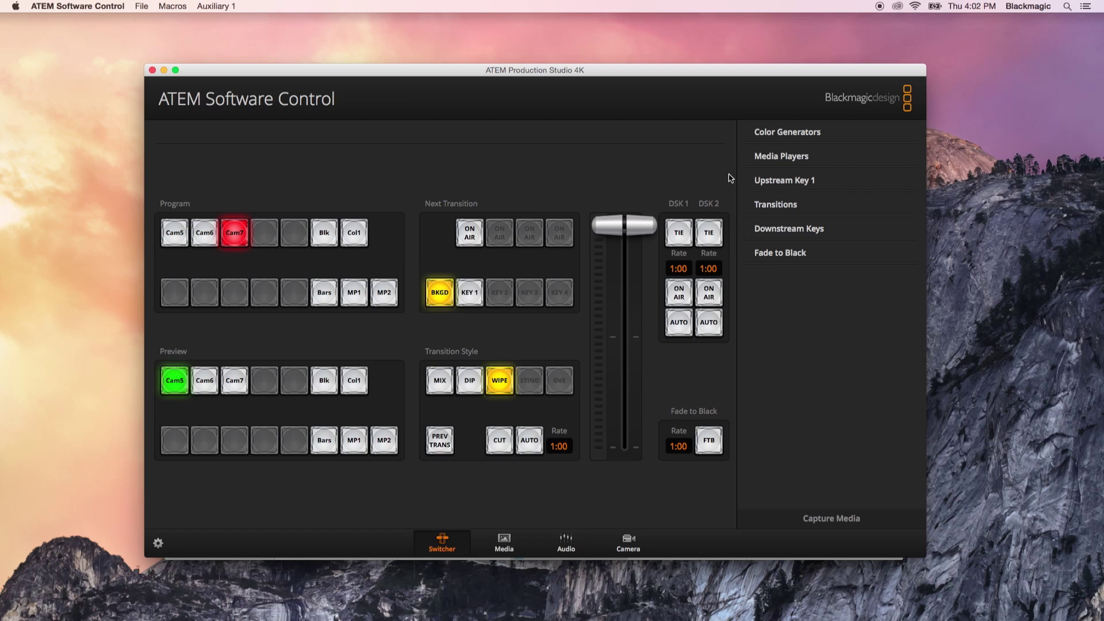
left_click(775, 133)
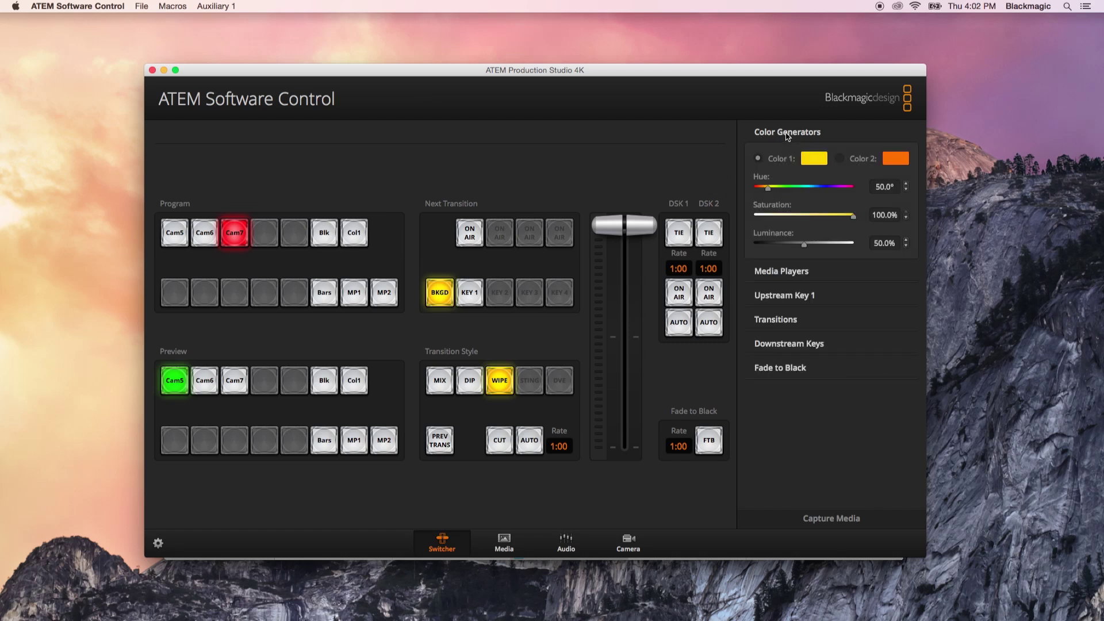
left_click(787, 134)
left_click(787, 158)
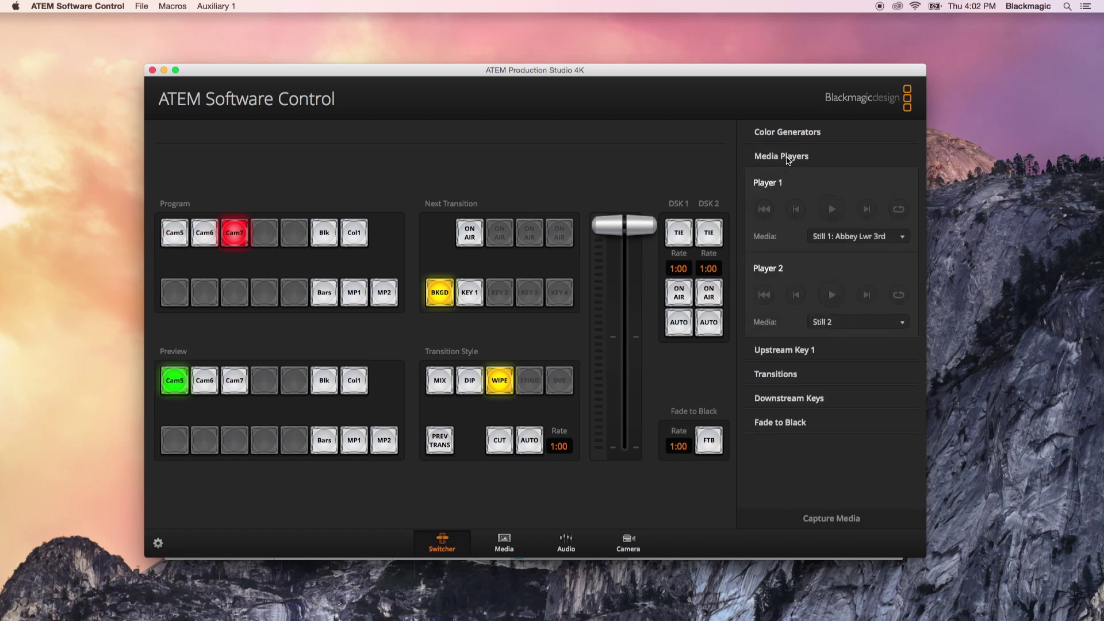
left_click(787, 157)
left_click(784, 181)
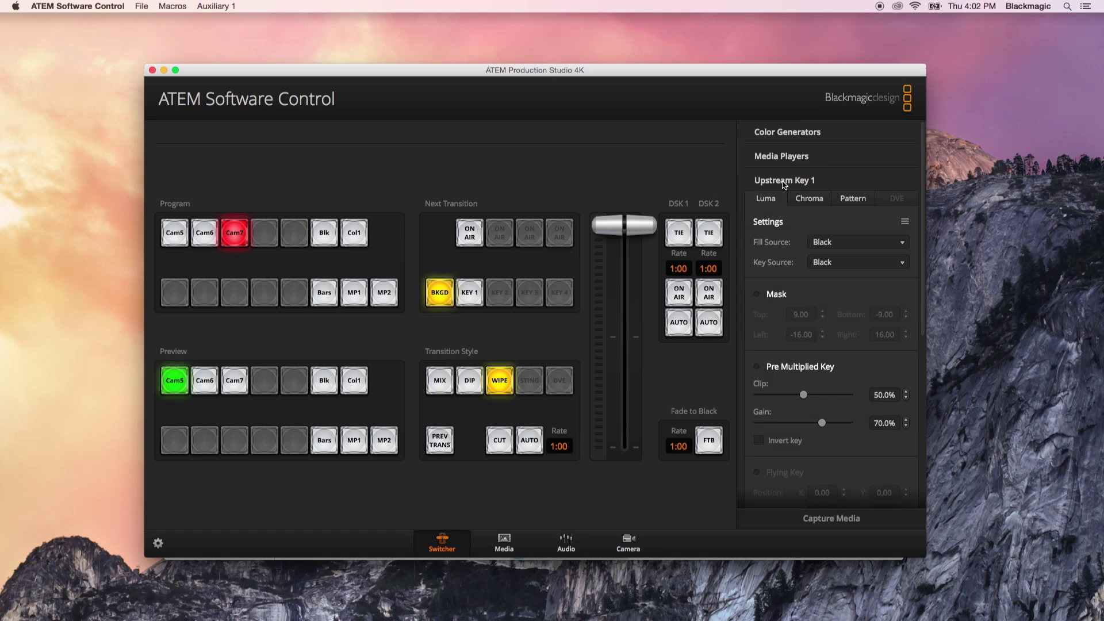
left_click(783, 181)
left_click(780, 205)
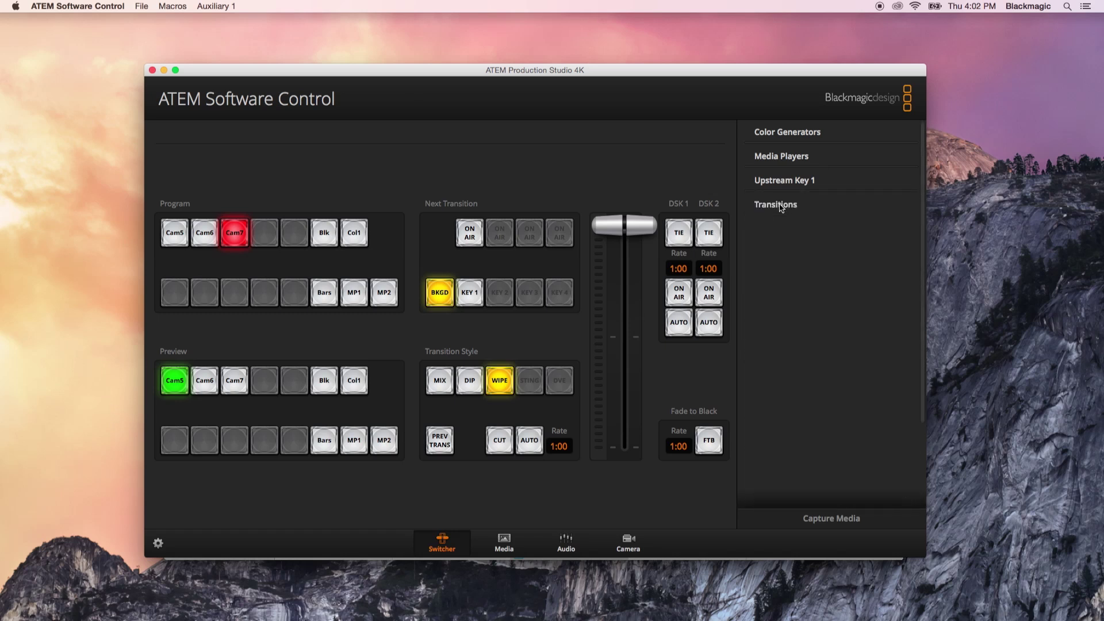
left_click(780, 206)
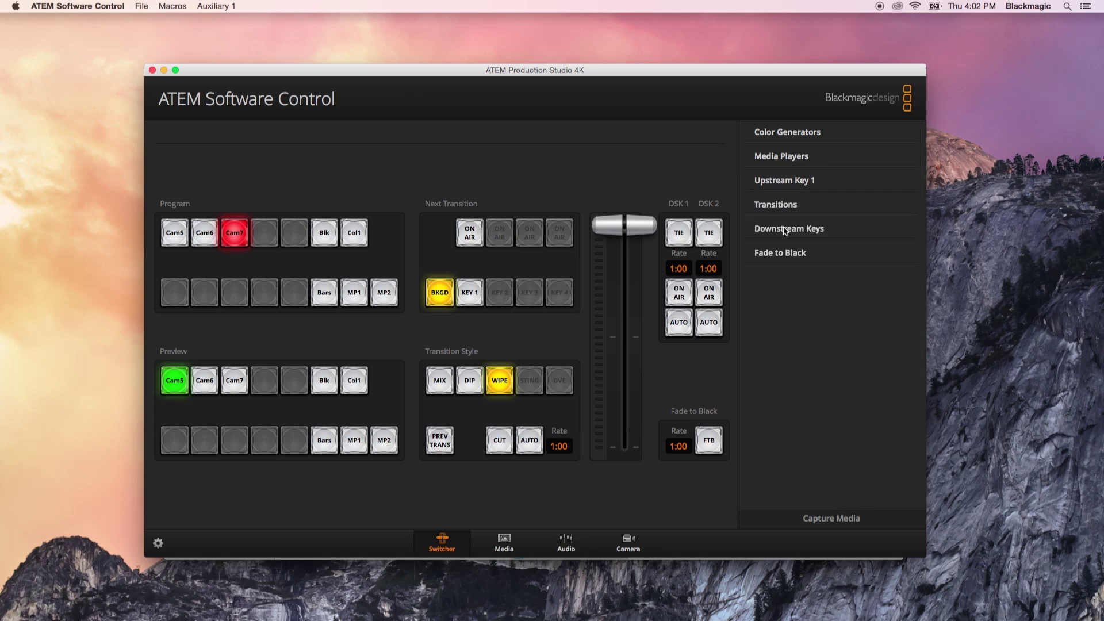
left_click(785, 230)
left_click(784, 230)
left_click(784, 253)
left_click(785, 253)
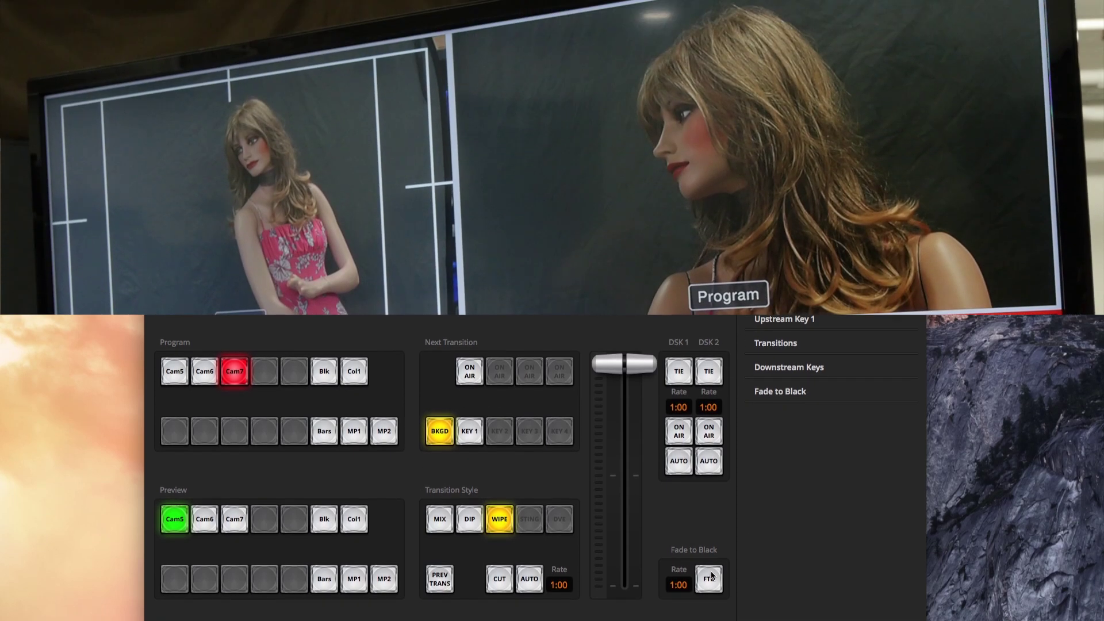
Fade program to black and back up, then fade the name lower third on over Cam7.
left_click(709, 579)
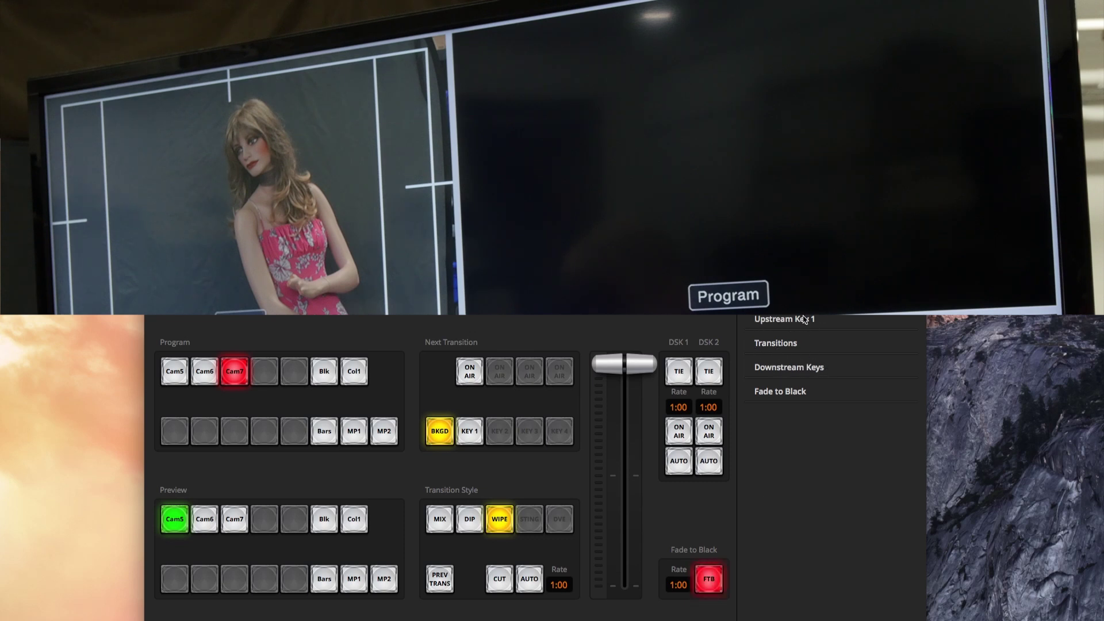
left_click(709, 579)
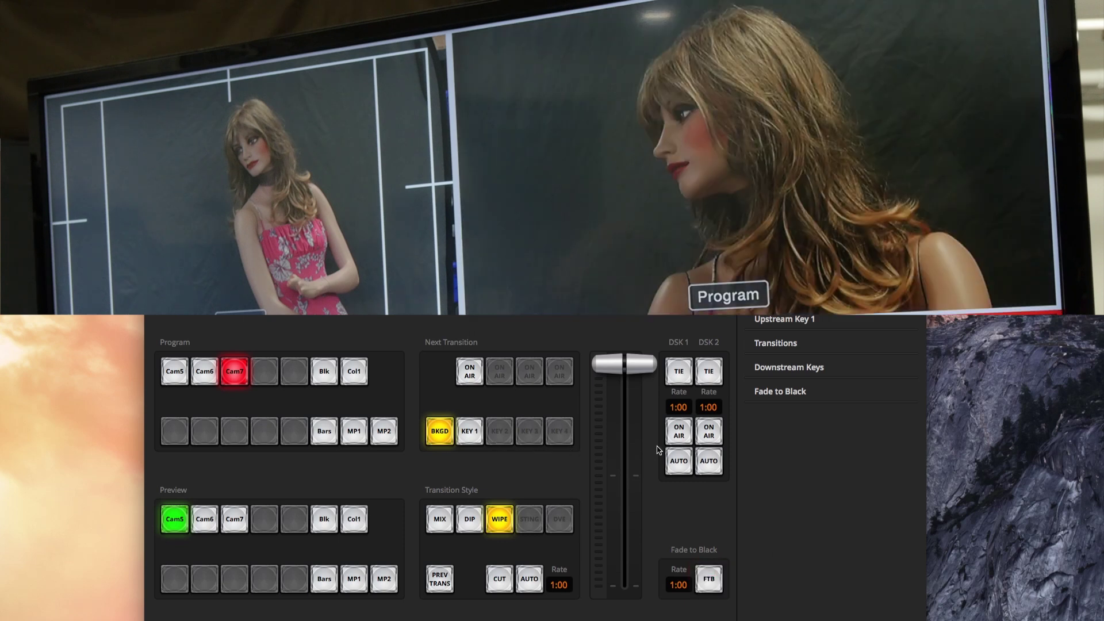
left_click(684, 461)
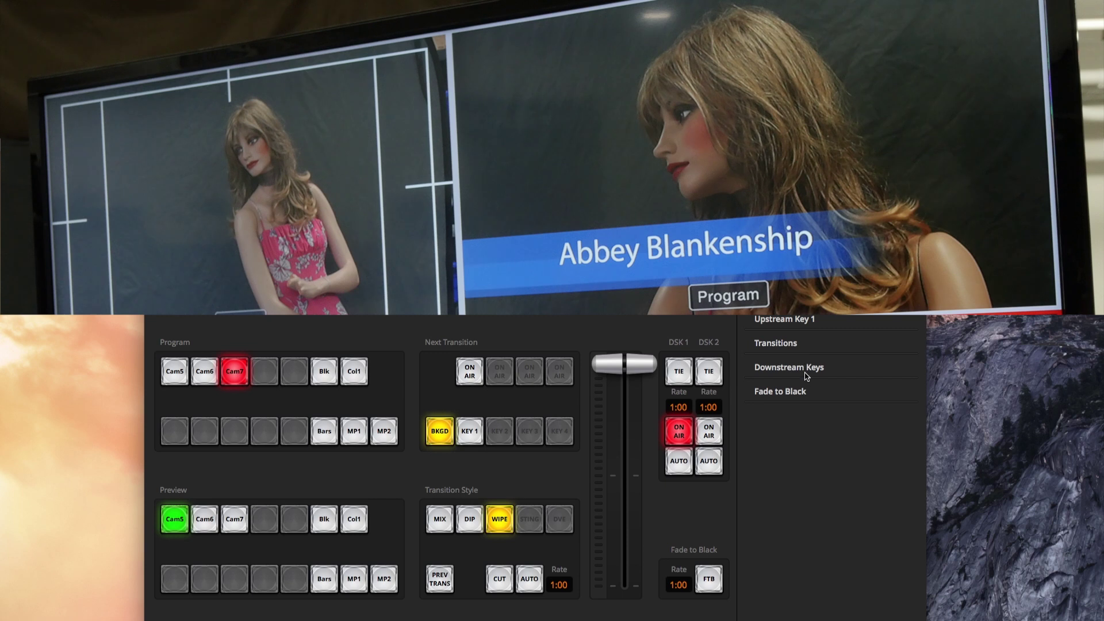
Change the wipe transition pattern from diamond to the vertical bar wipe.
left_click(786, 344)
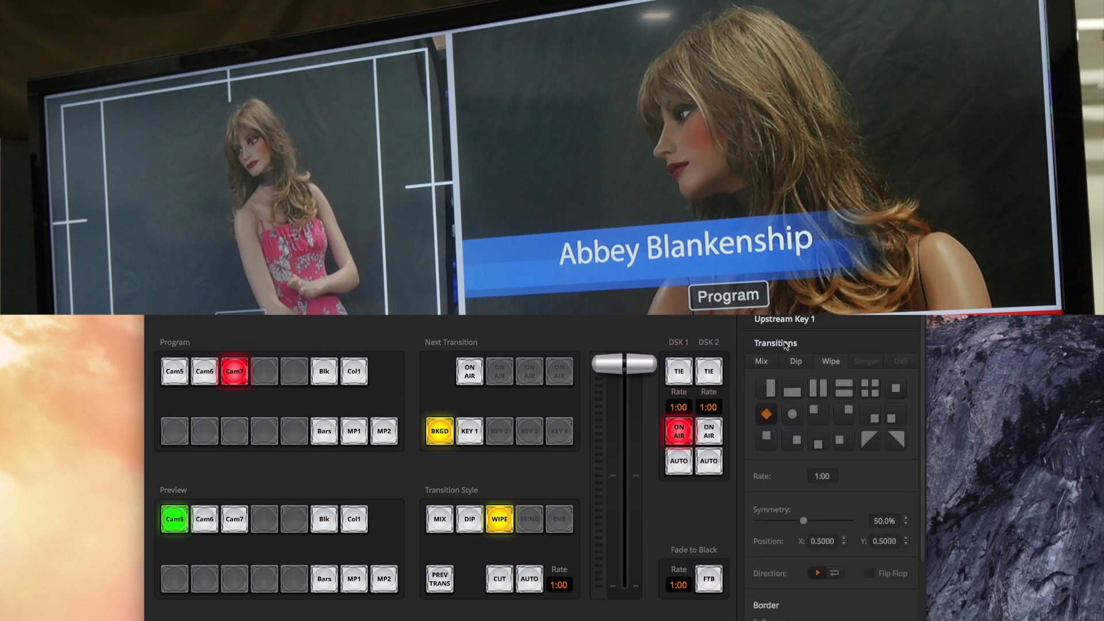
left_click(766, 391)
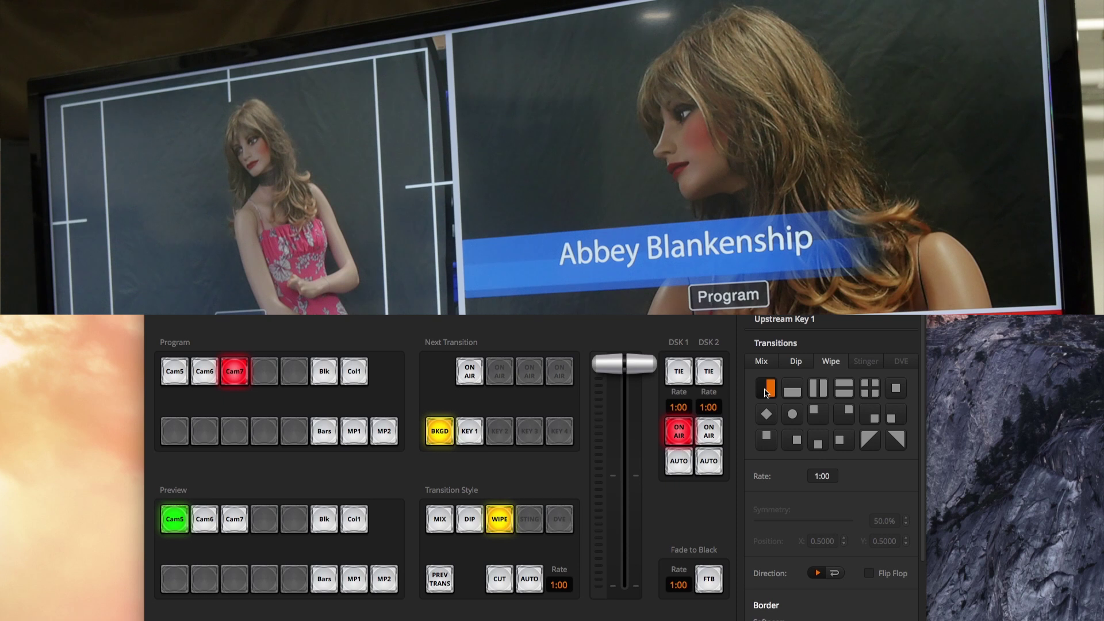
left_click(782, 348)
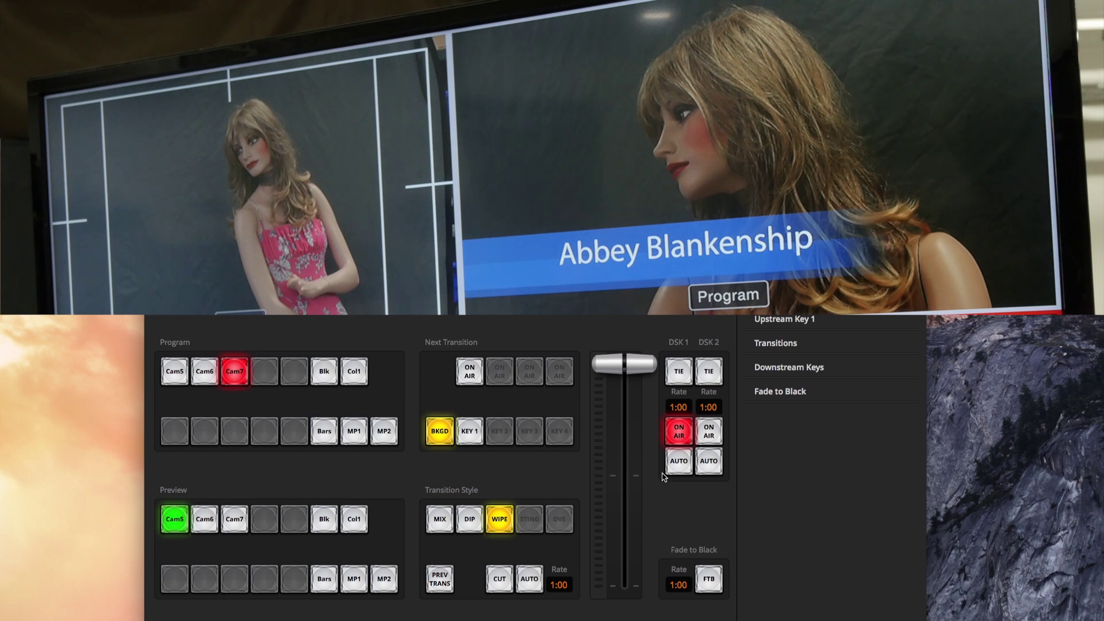
Turn on DSK 1 TIE so the on-air lower third follows the next transition.
left_click(684, 375)
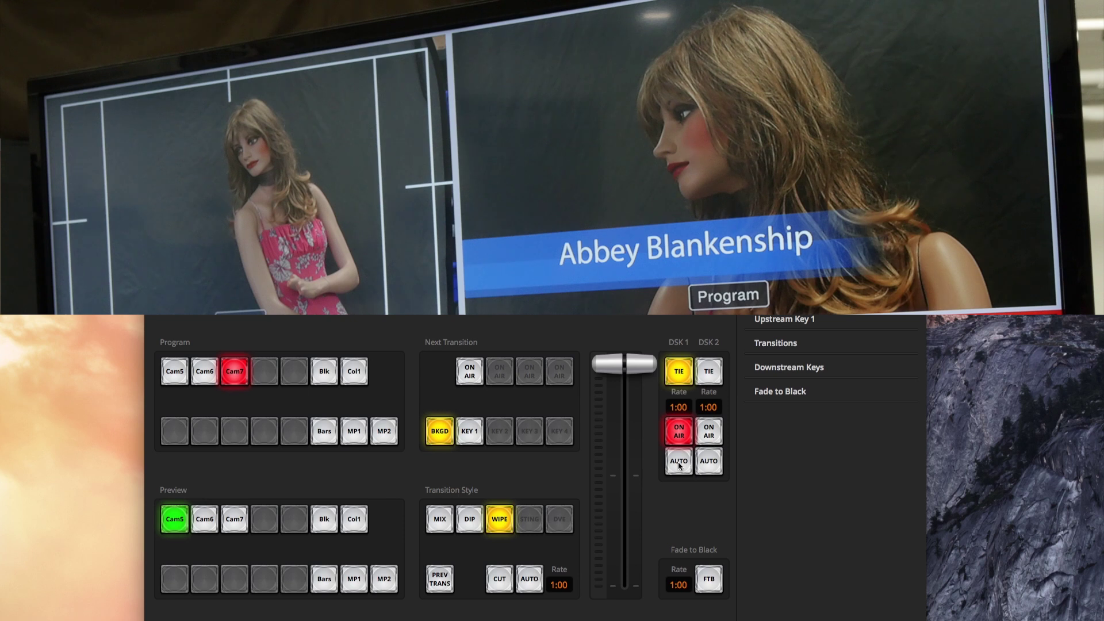
Run the vertical bar wipe to Cam5, taking the tied lower third off air.
left_click(533, 585)
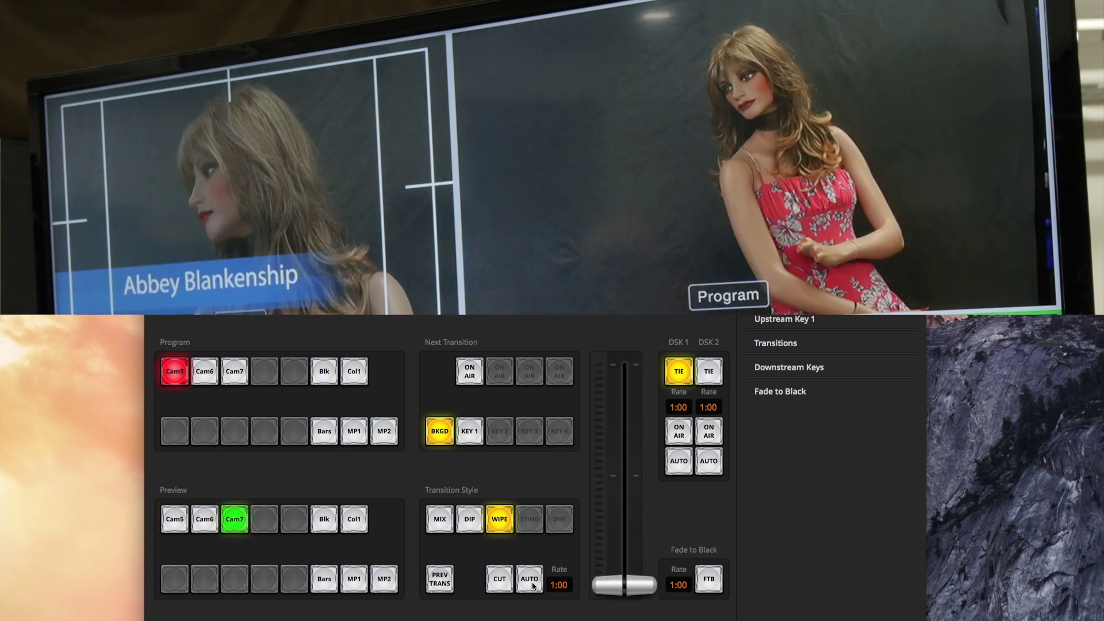